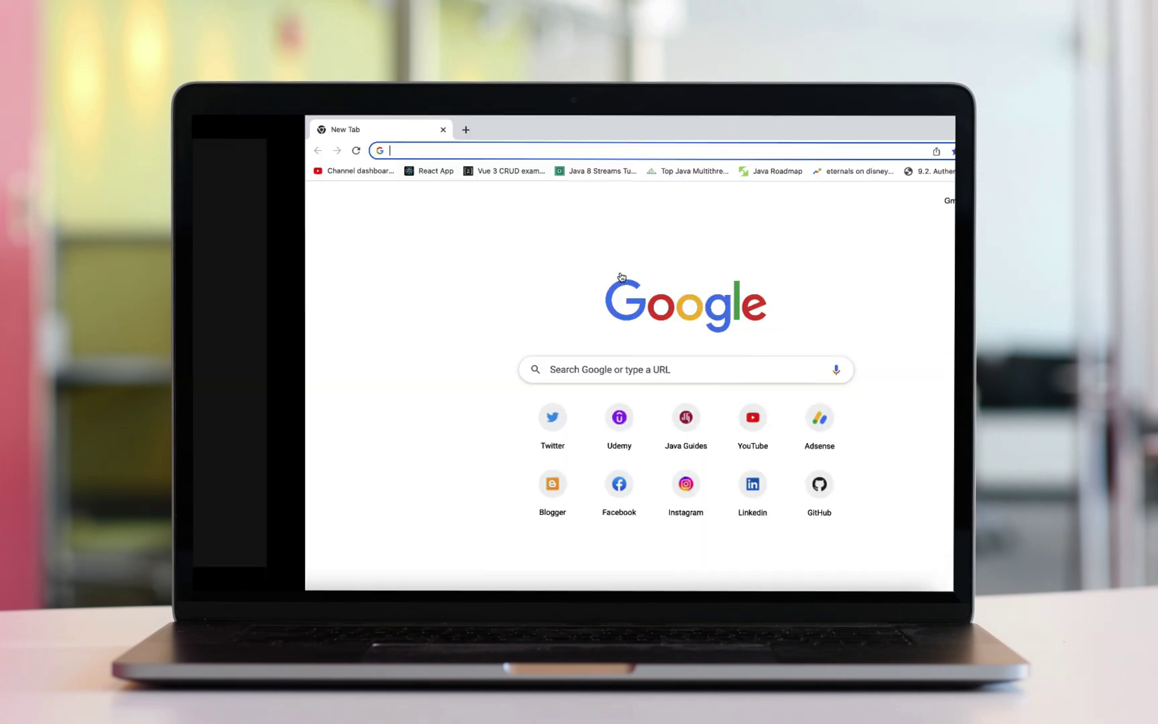
Load start.spring.io in Chrome from the address-bar suggestion for 'st'
type("start.spring.io")
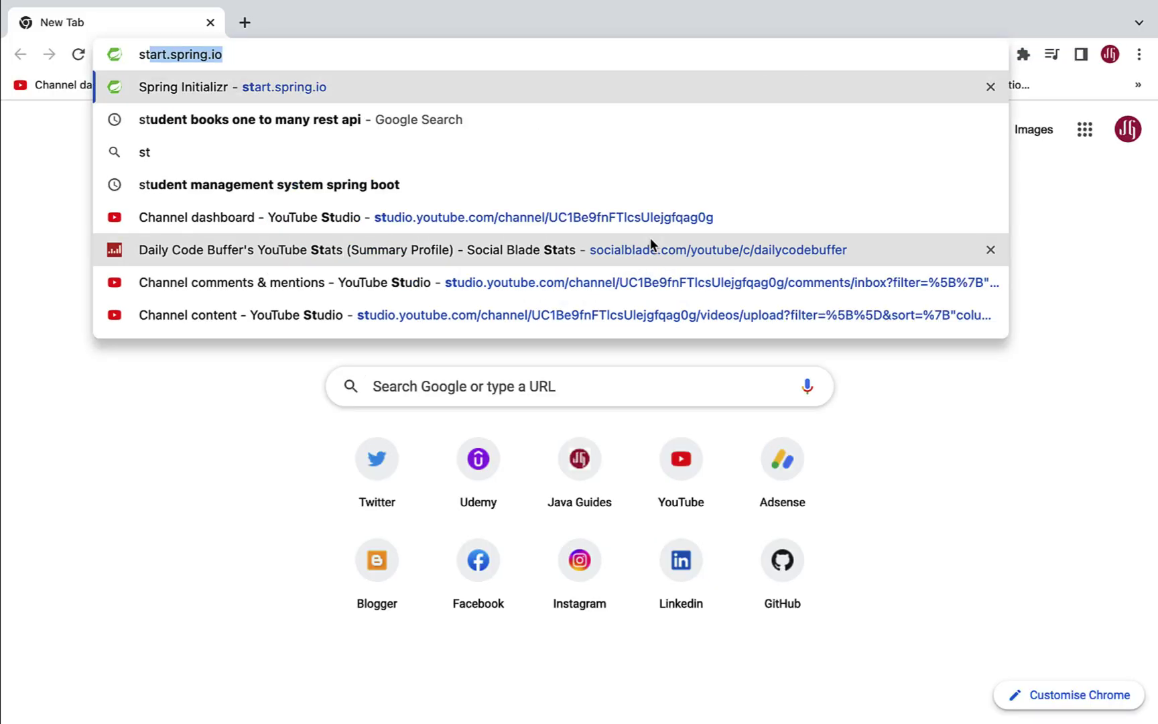
key("Return")
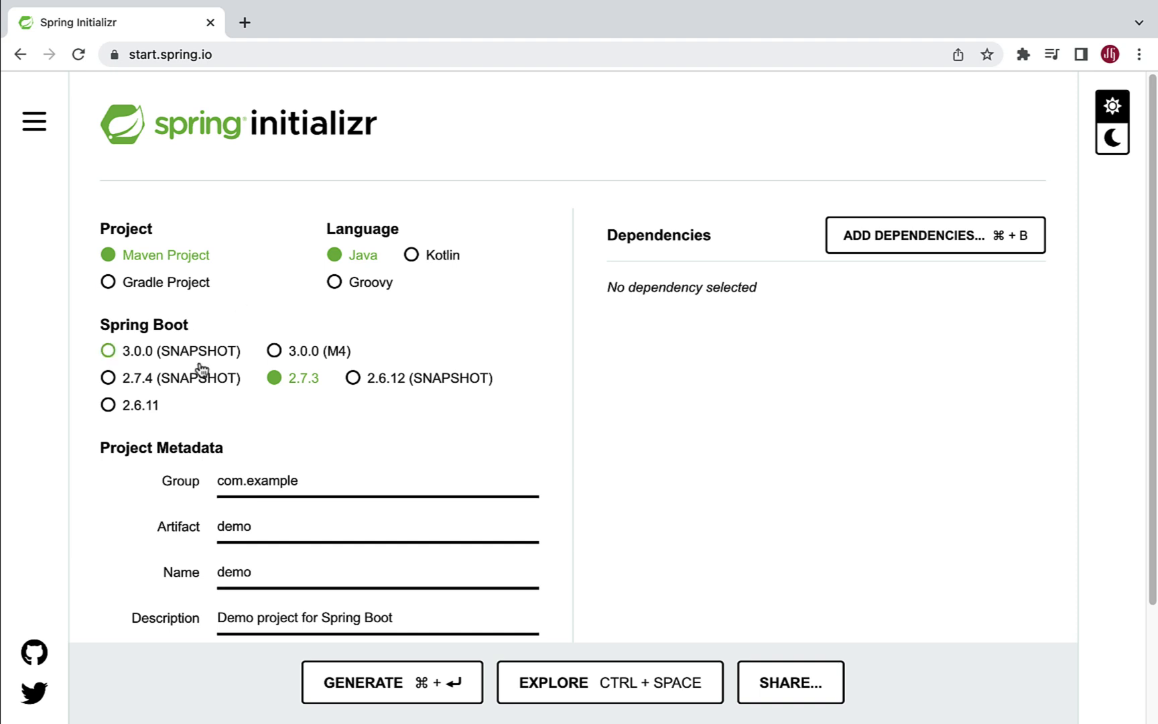
Switch Spring Boot to 3.0.0 (M4) and select the existing Group value for replacement
left_click(274, 353)
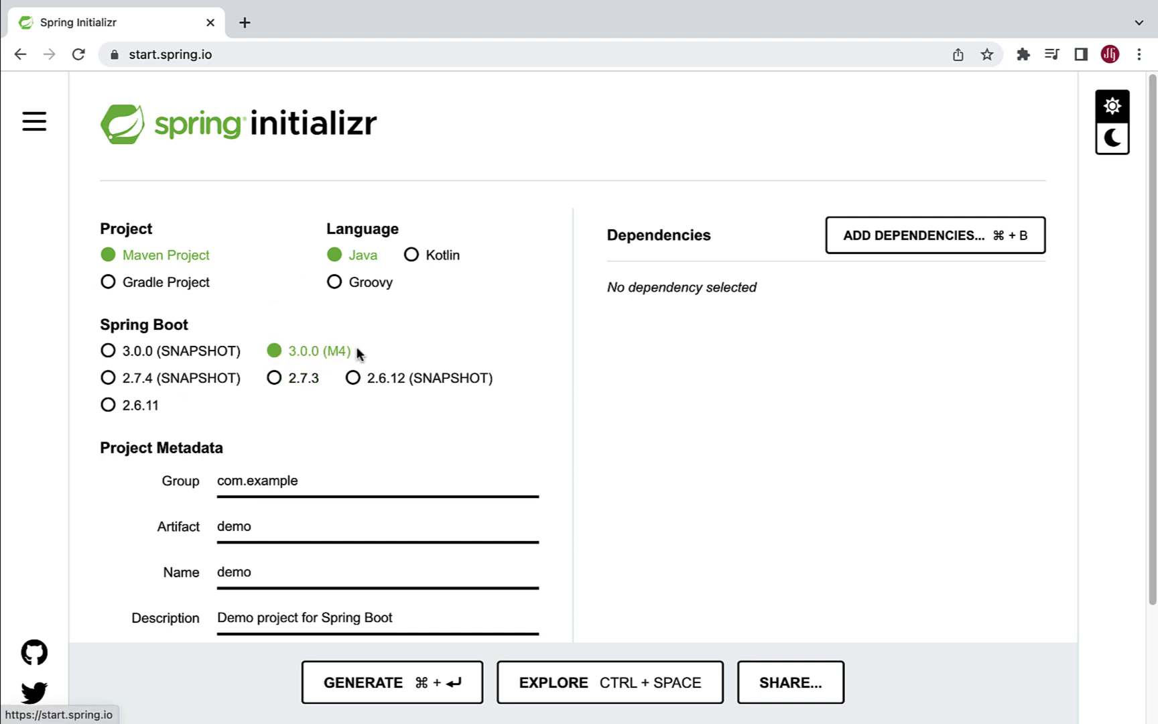
scroll(362, 341, "down", 1)
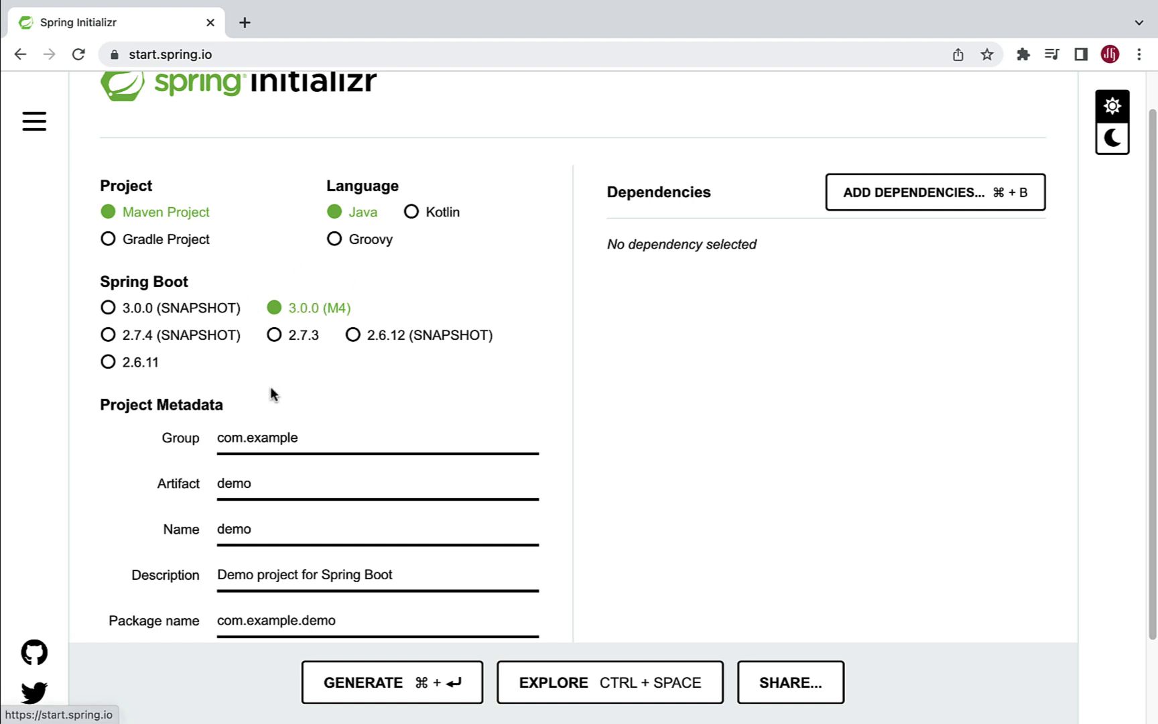
scroll(271, 388, "down", 2)
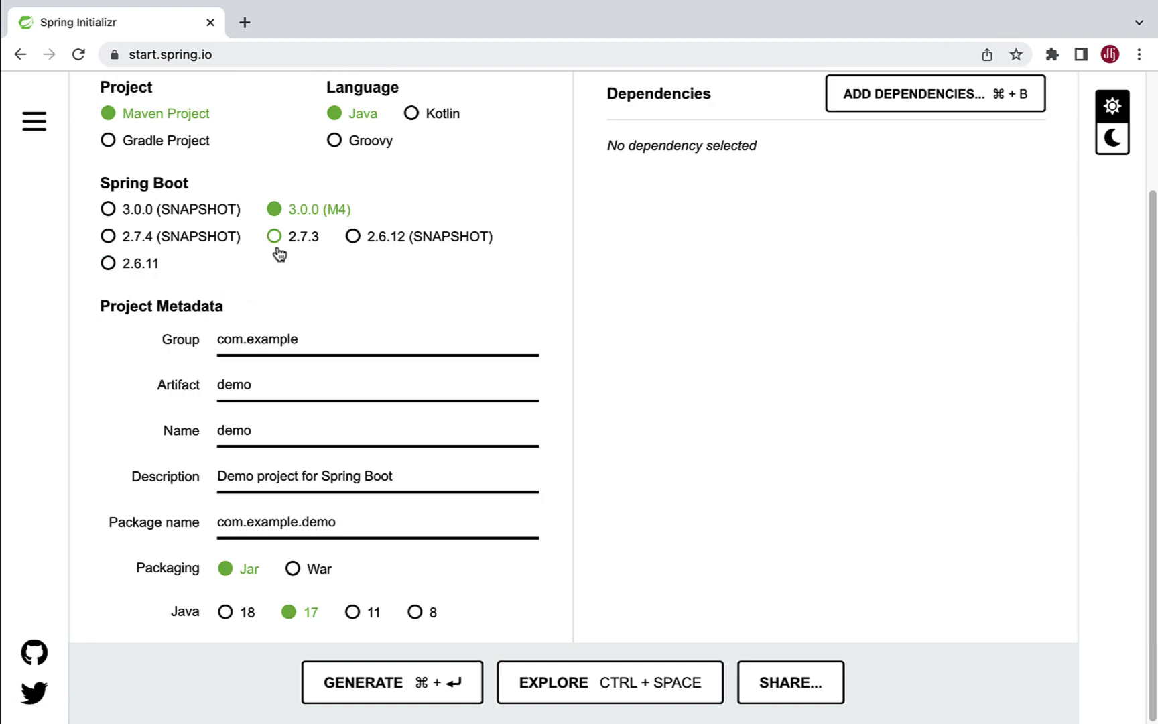
left_click_drag(312, 341, 180, 346)
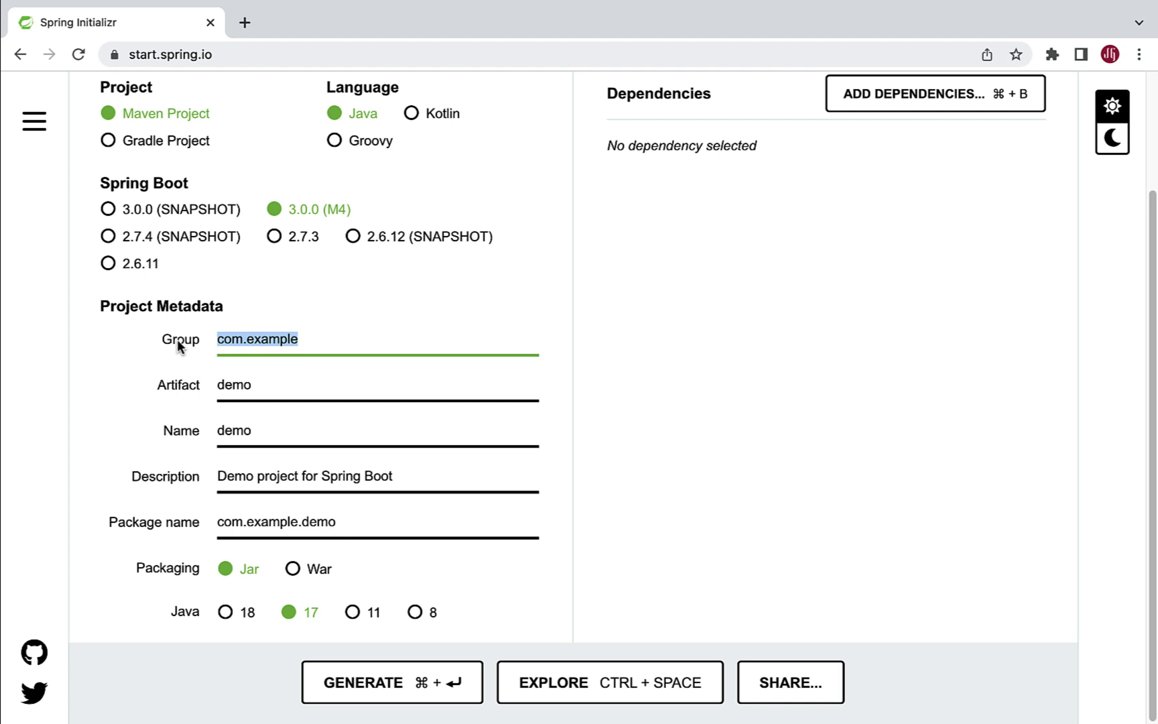
Enter Group net.javaguides and Artifact springboot-rest-api in the project metadata
type("net.javaguides")
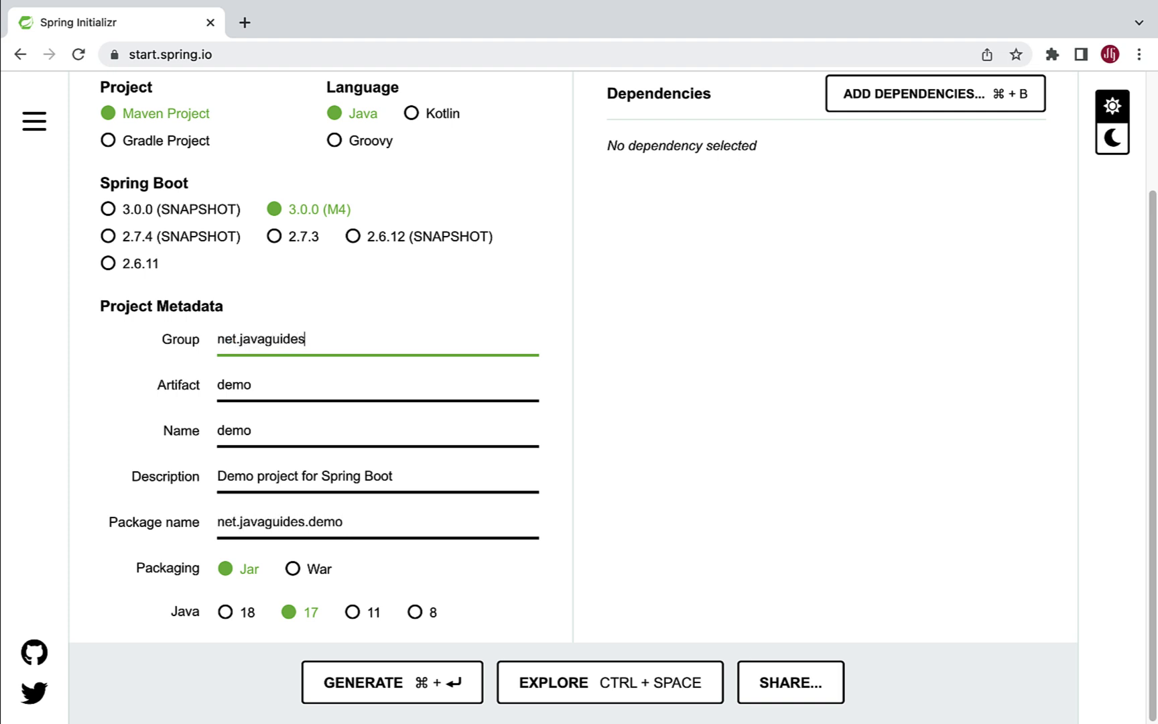
key("Tab")
type("spr")
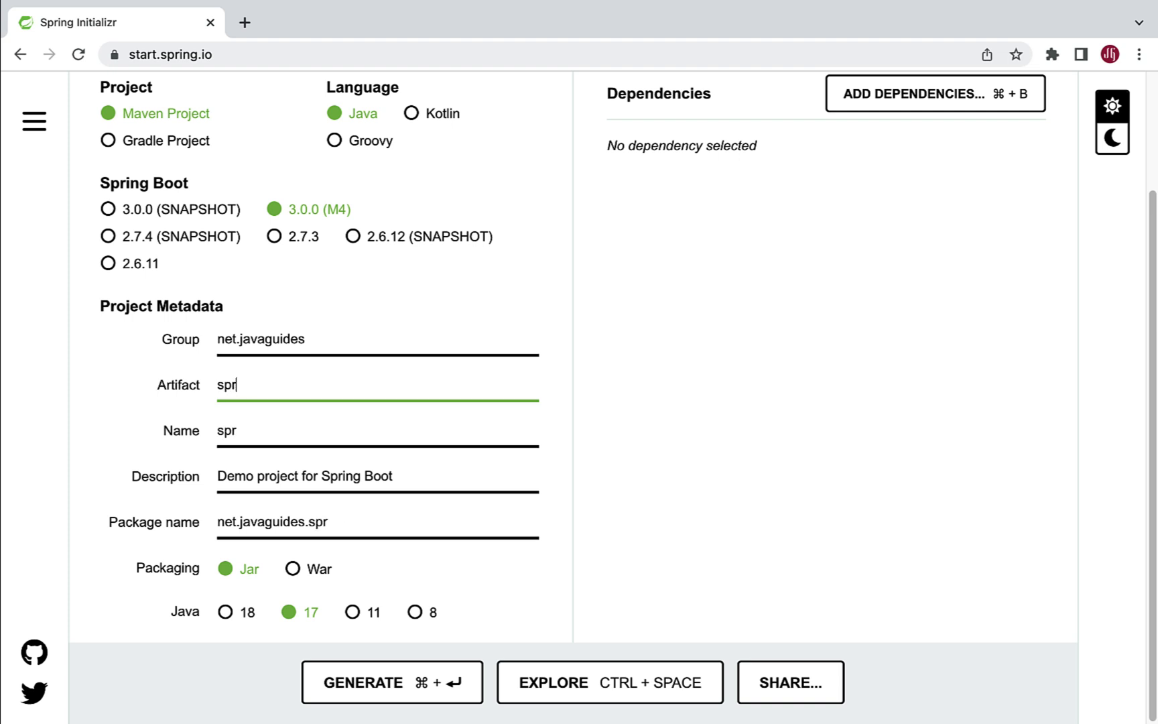
type("ingboot-rest-api")
key("Tab")
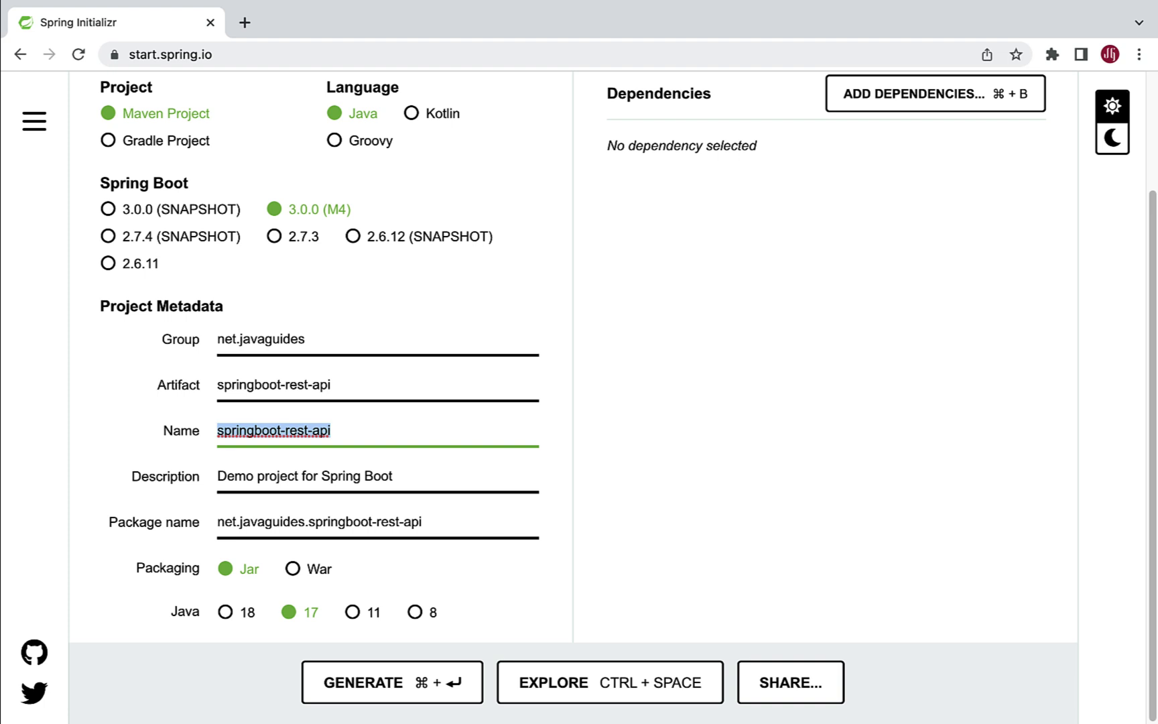
key("Tab")
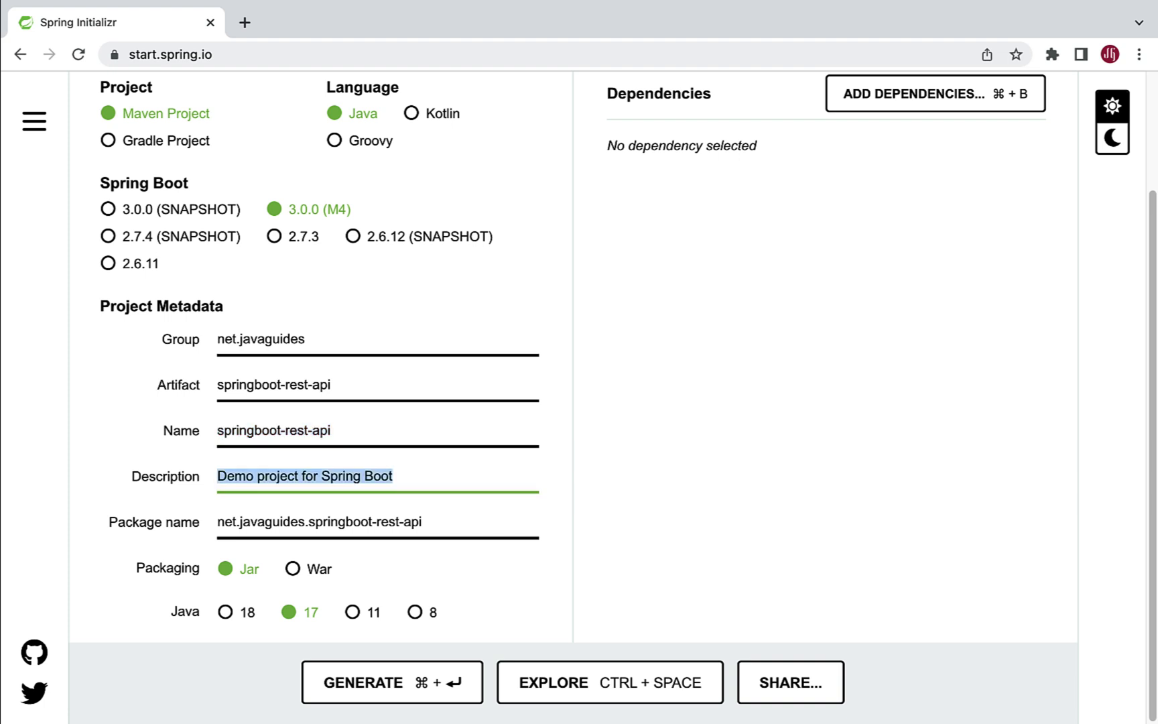
Append REST API to the description and trim the package name to net.javaguides.springboot
left_click(393, 476)
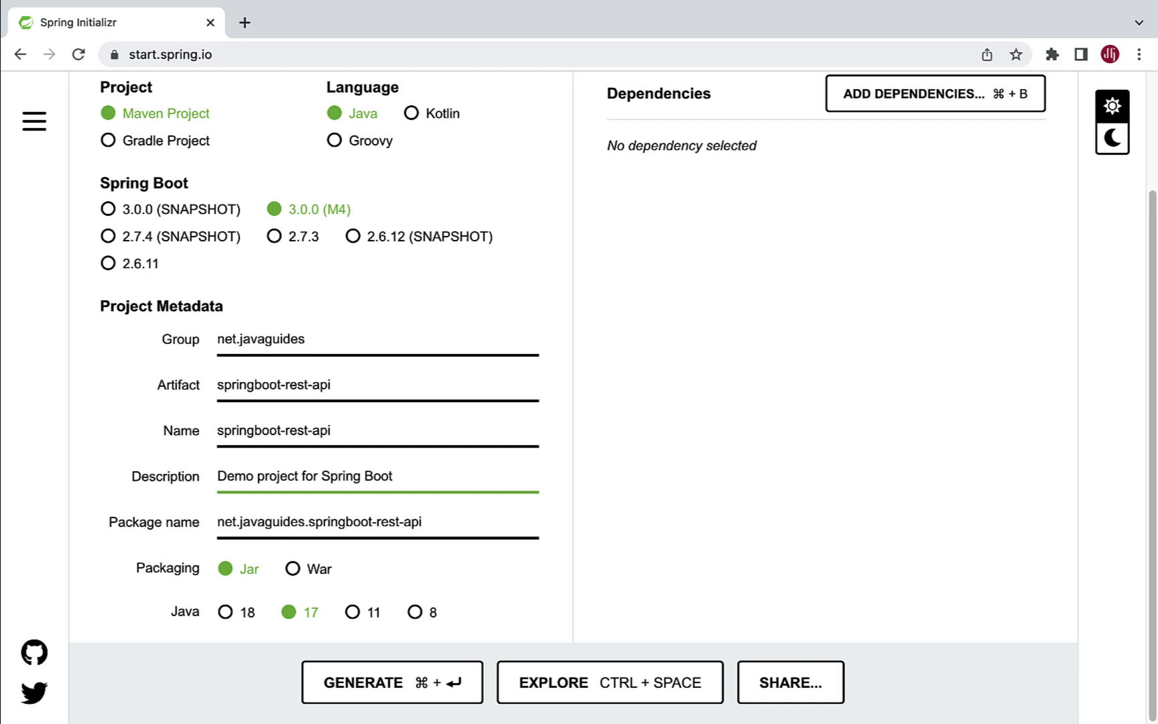
type("REST API")
key("Tab")
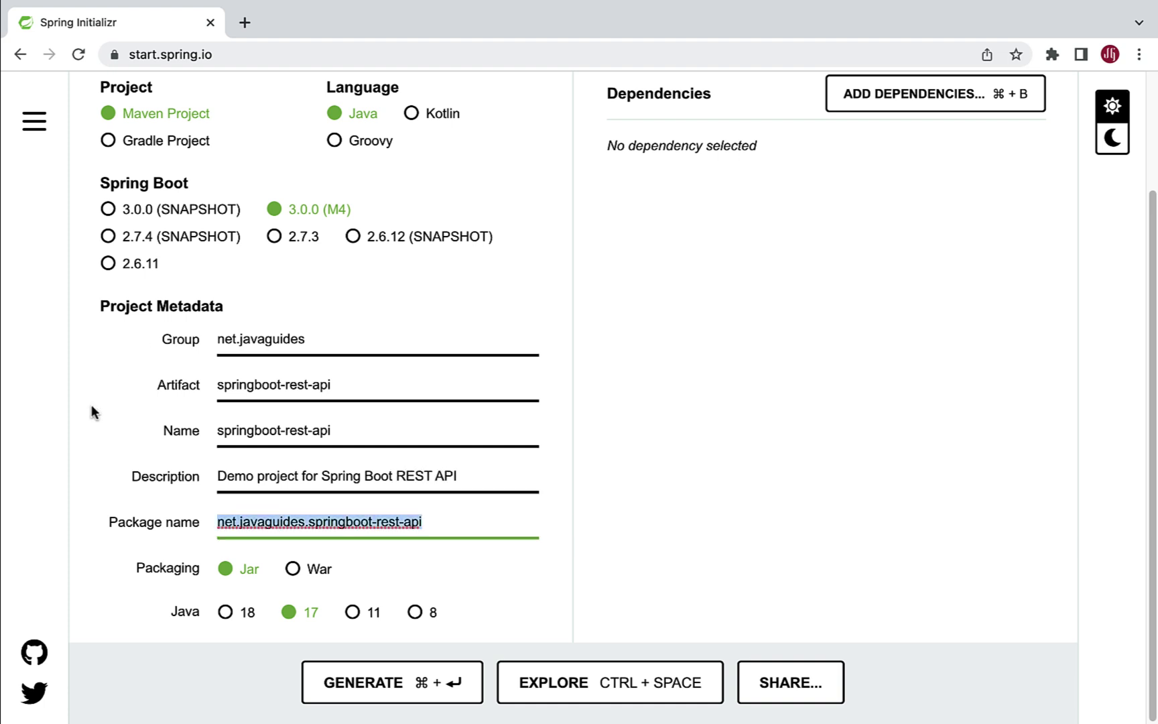
left_click(289, 528)
left_click_drag(370, 522, 477, 517)
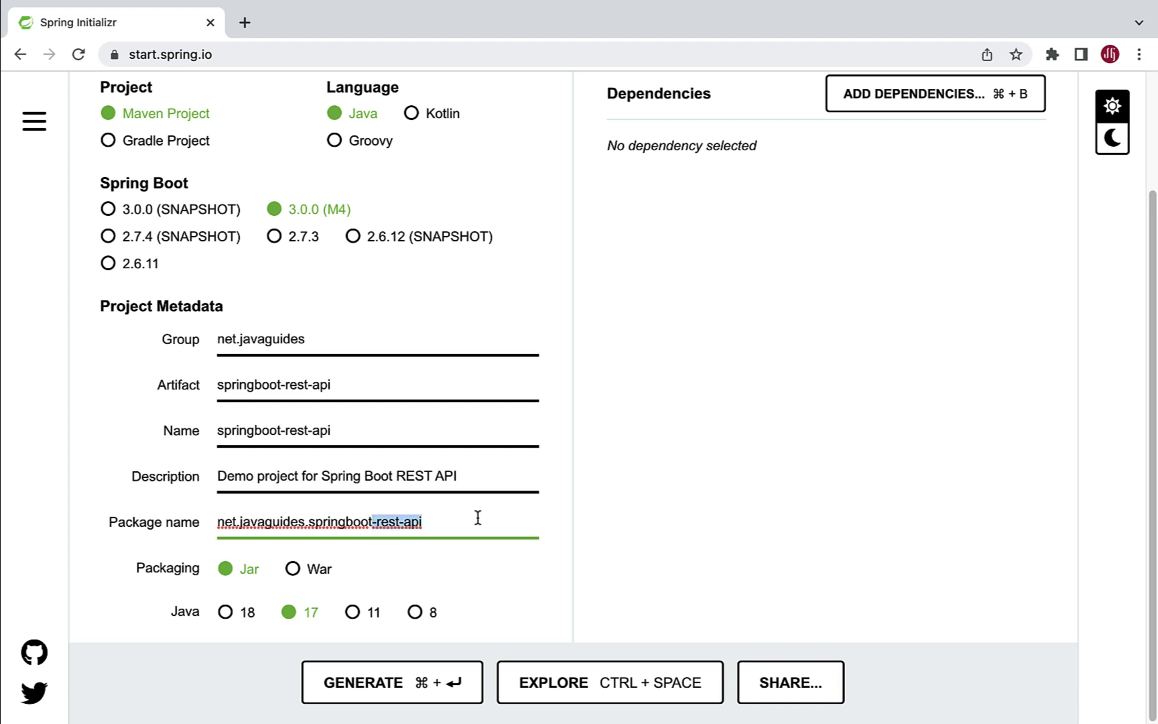
key("BackSpace")
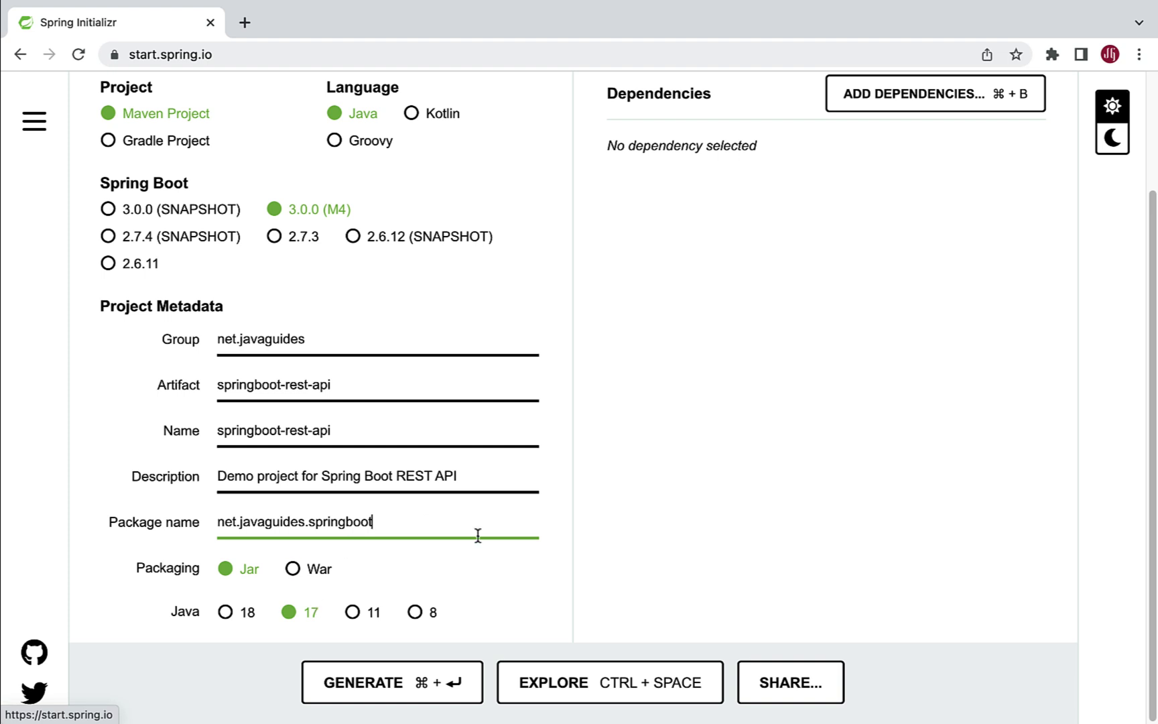
scroll(636, 358, "up", 3)
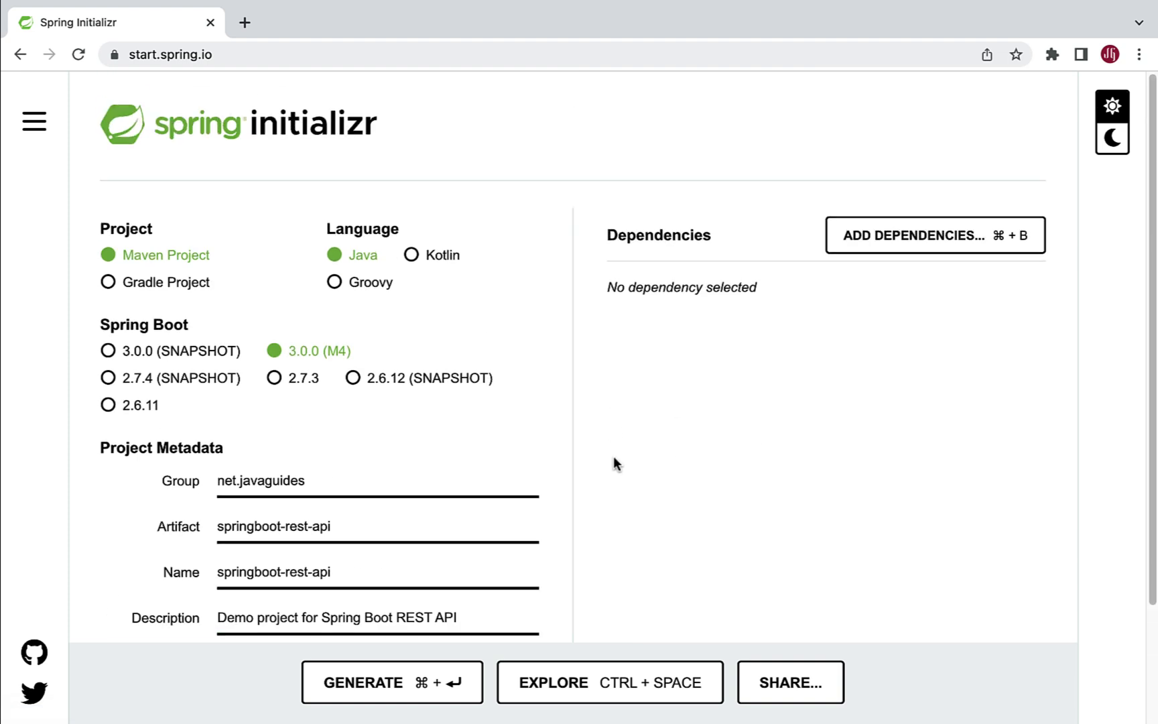
Search the dependency list for 'web' and add Spring Web
left_click(928, 247)
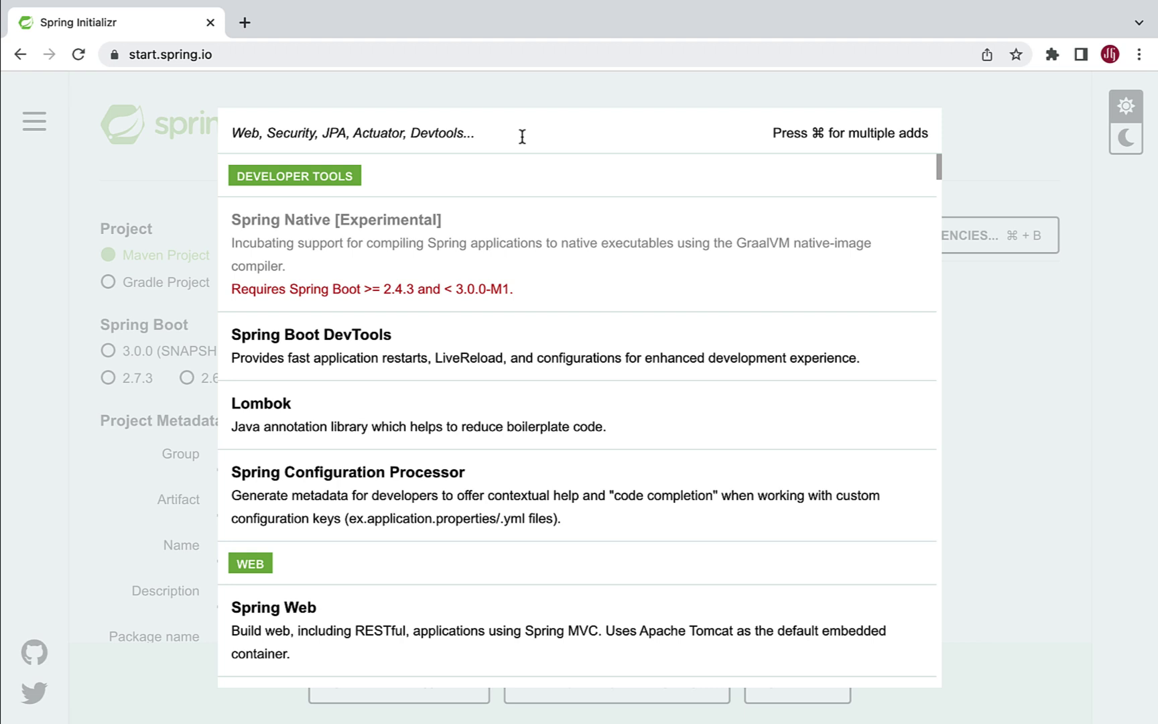
type("web")
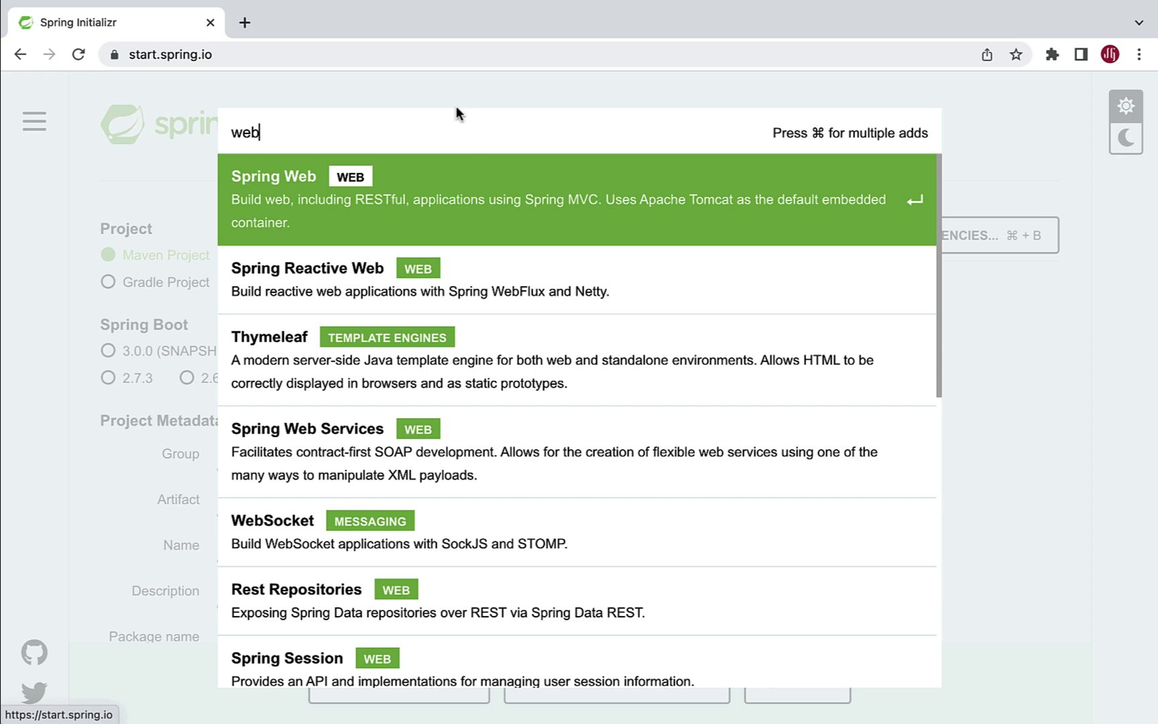
left_click(291, 194)
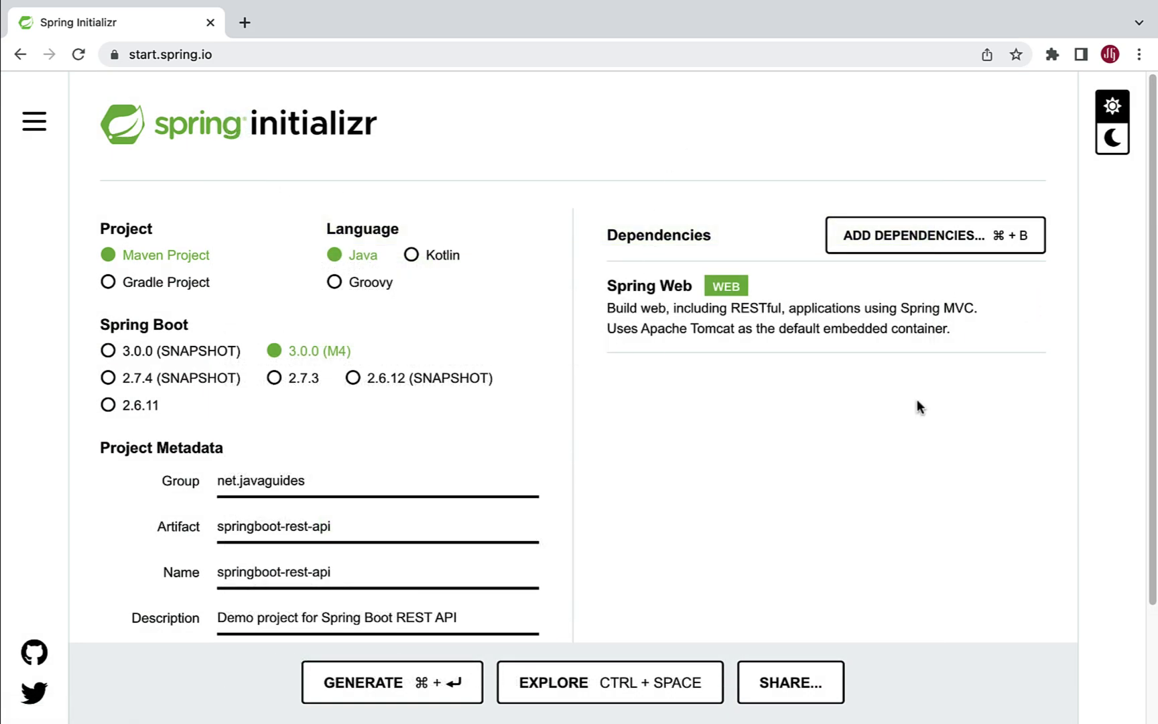
Generate springboot-rest-api.zip and reveal the downloaded file in Finder
mouse_move(675, 282)
left_click(362, 681)
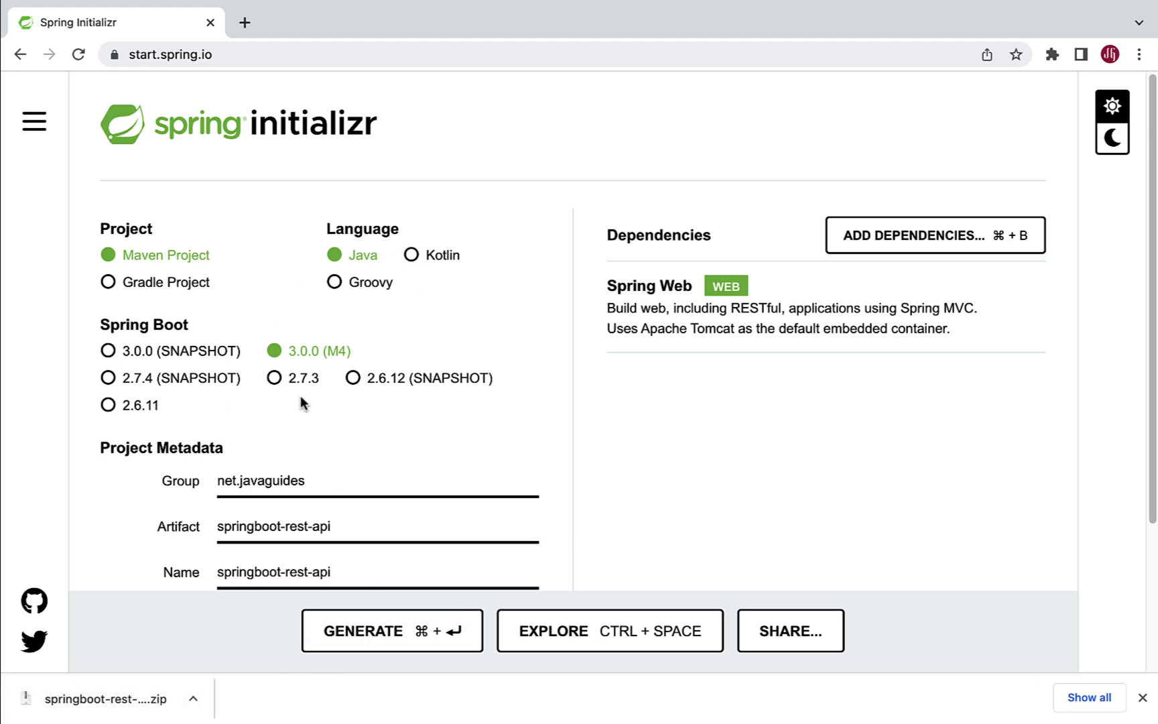
left_click(194, 698)
left_click(266, 675)
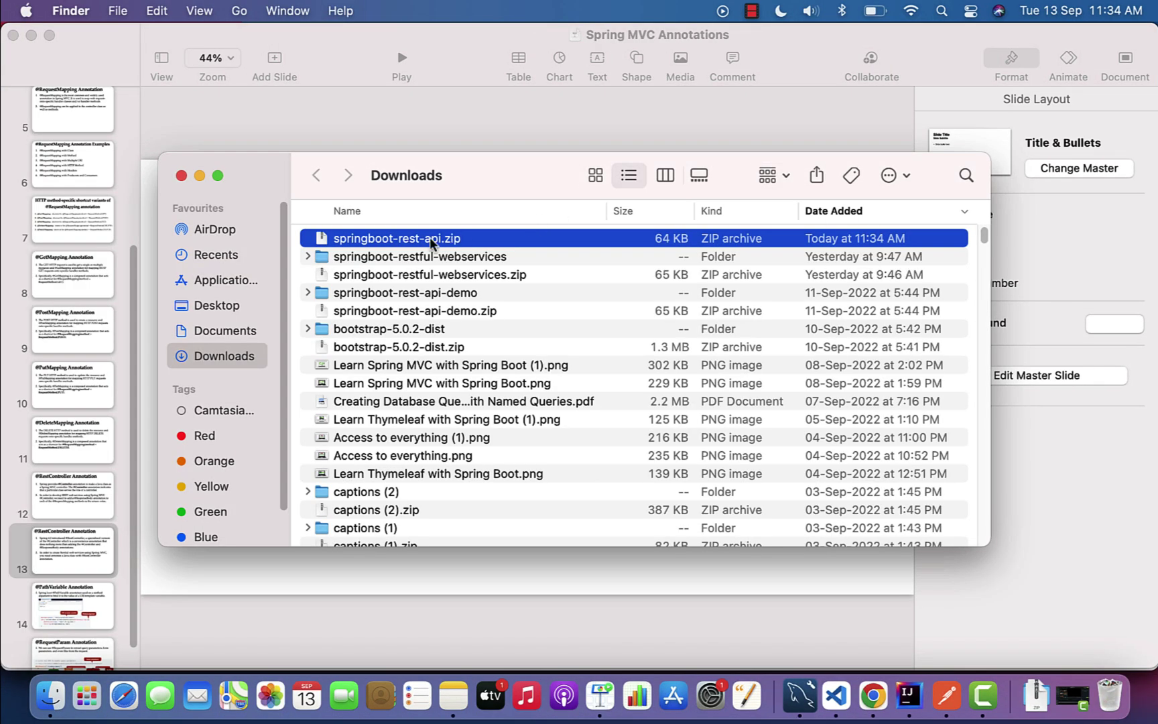
Extract springboot-rest-api.zip with Archive Utility into a springboot-rest-api folder
right_click(432, 237)
mouse_move(519, 268)
left_click(742, 268)
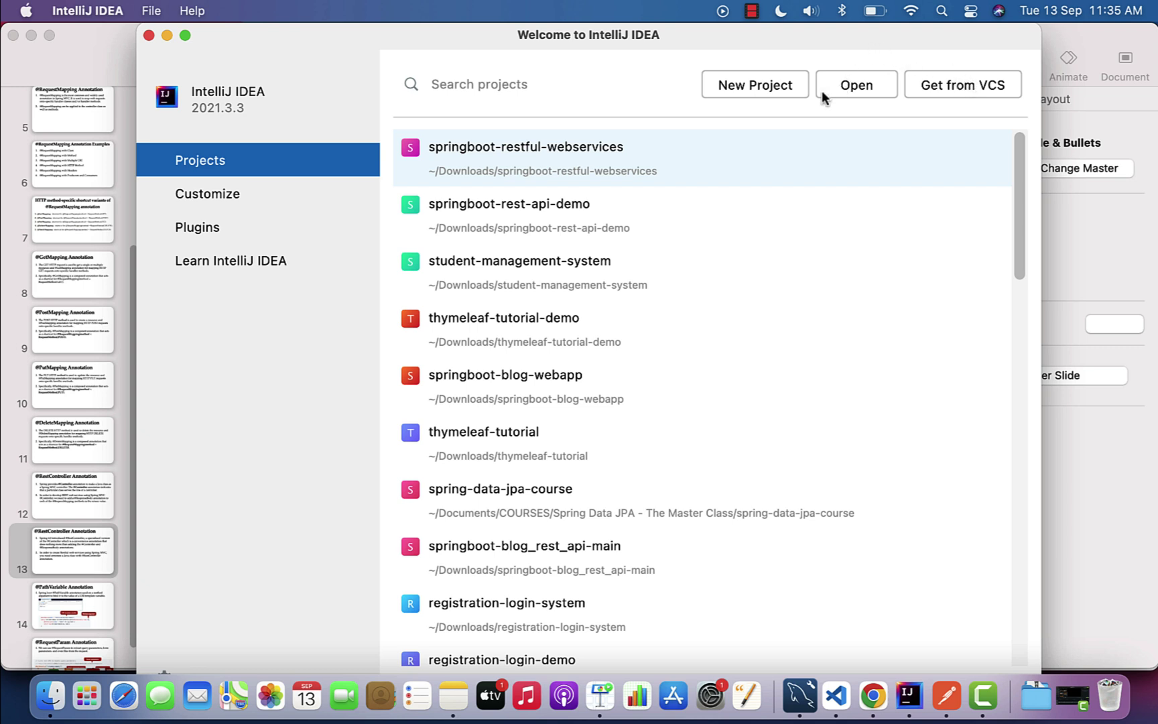
Open the springboot-rest-api folder from Downloads as an IntelliJ project
left_click(855, 87)
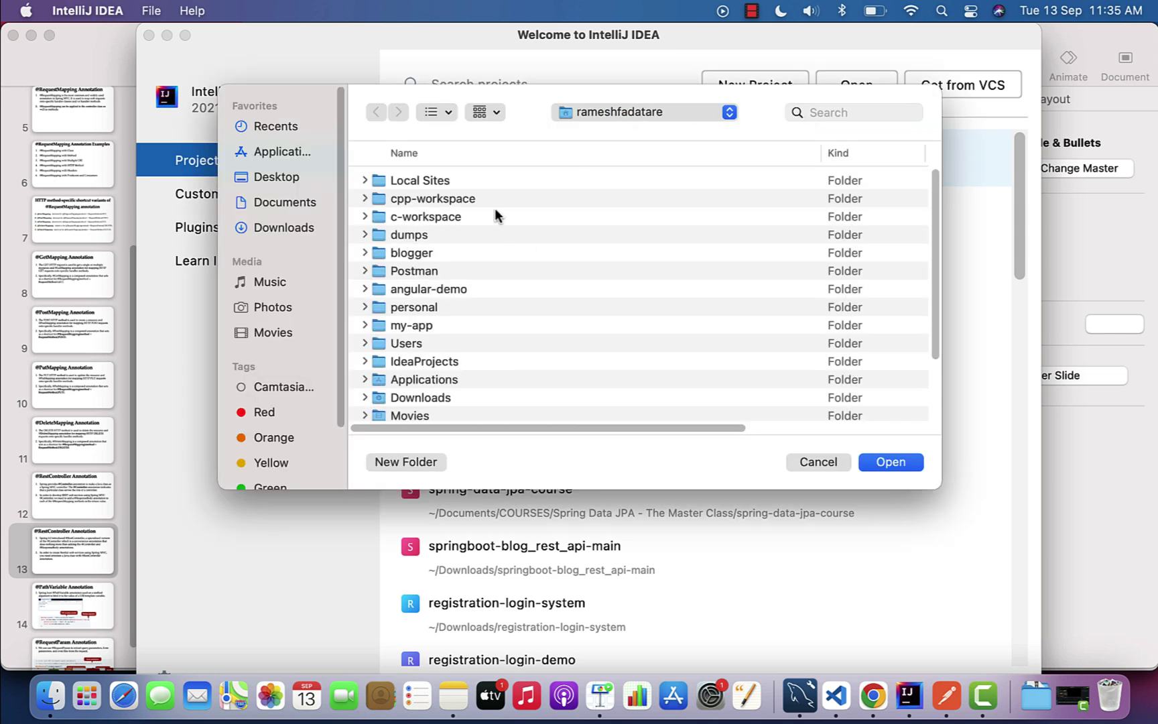
left_click(266, 231)
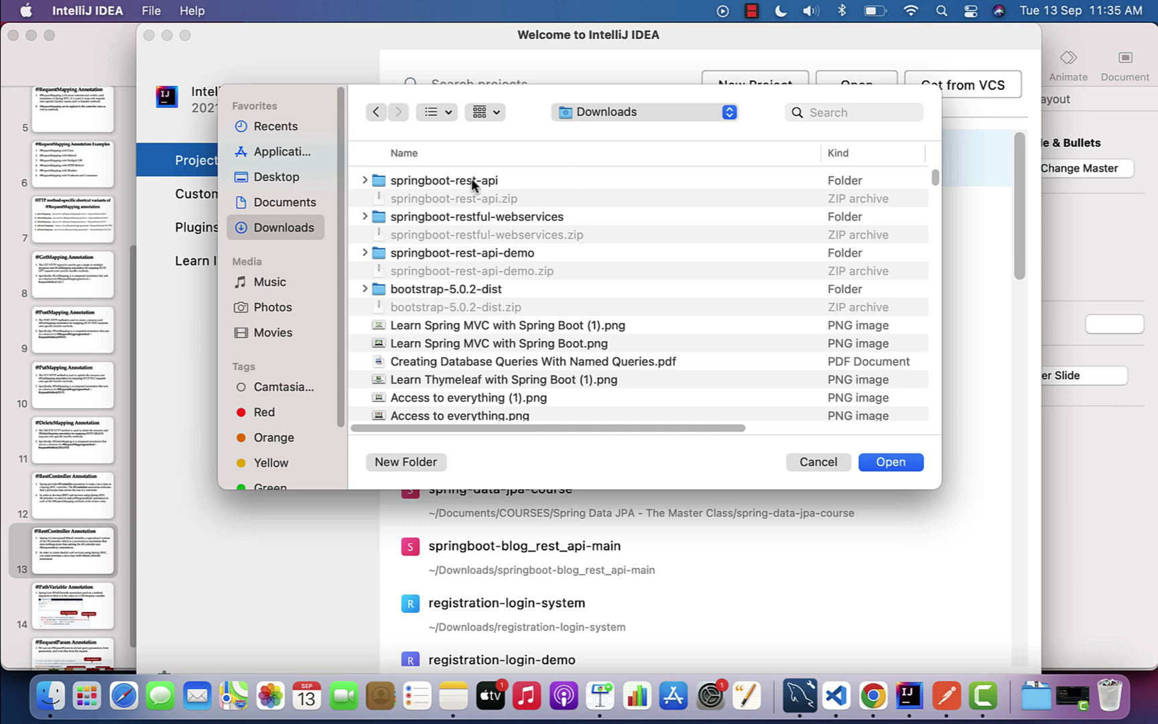
left_click(452, 180)
left_click(905, 465)
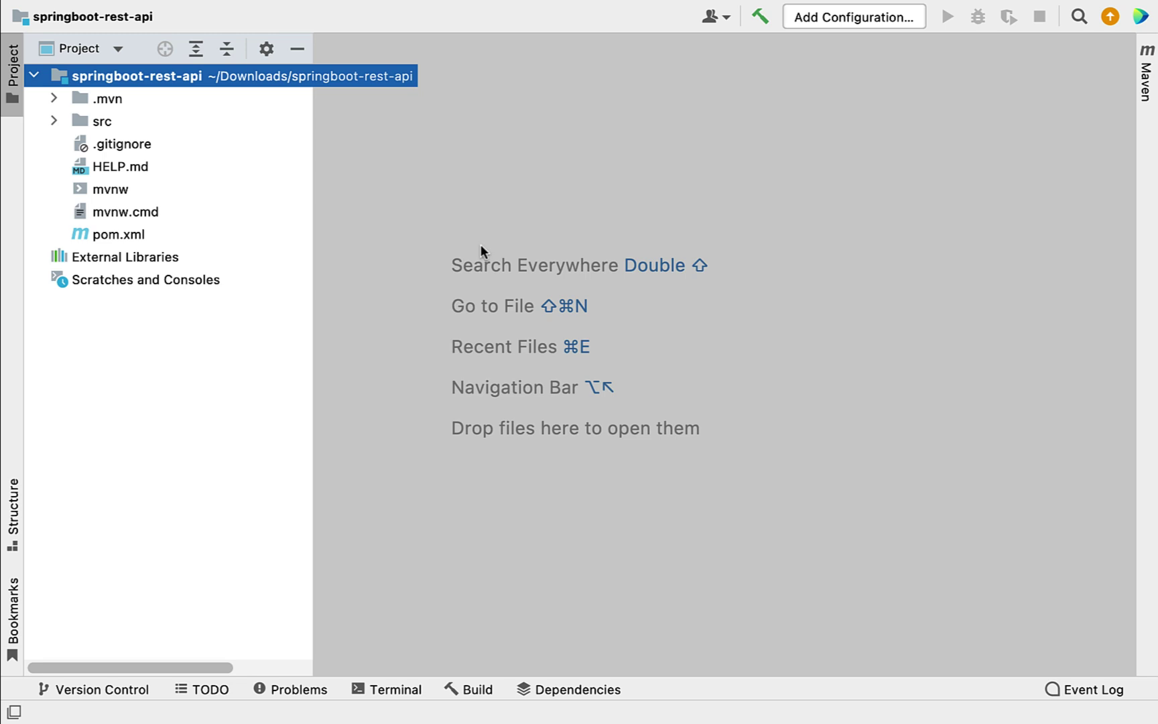
Expand src, main and resources to reveal static, templates and application.properties
left_click(55, 119)
left_click(97, 122)
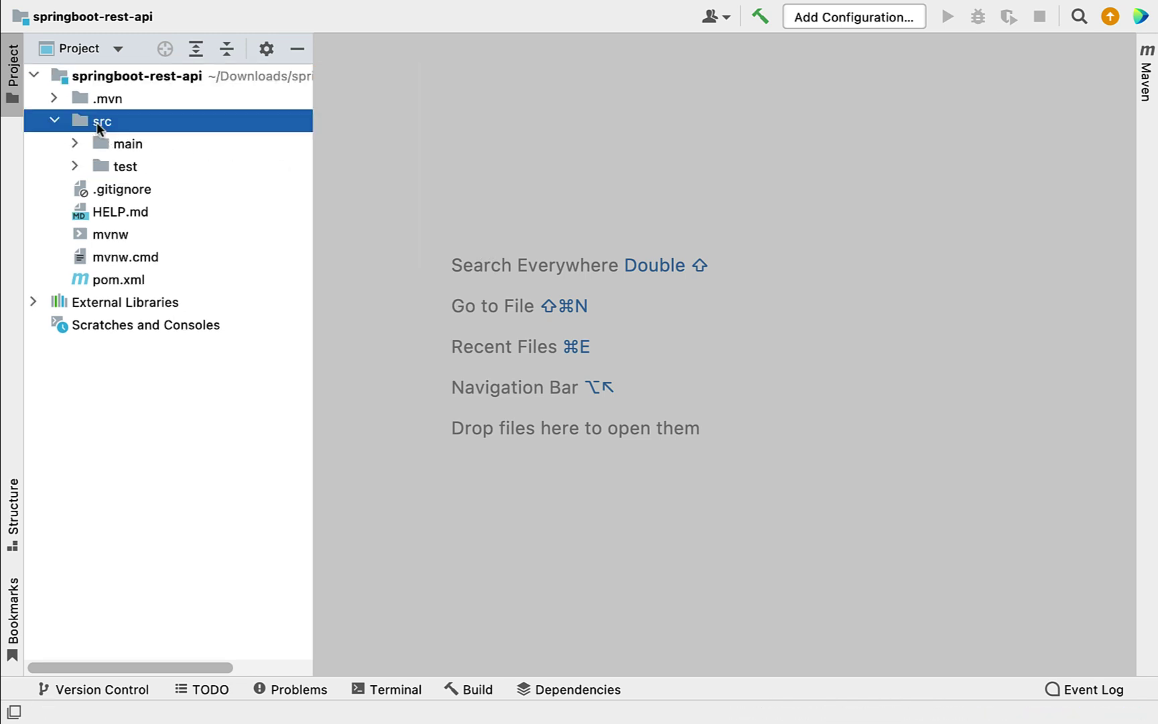
left_click(74, 143)
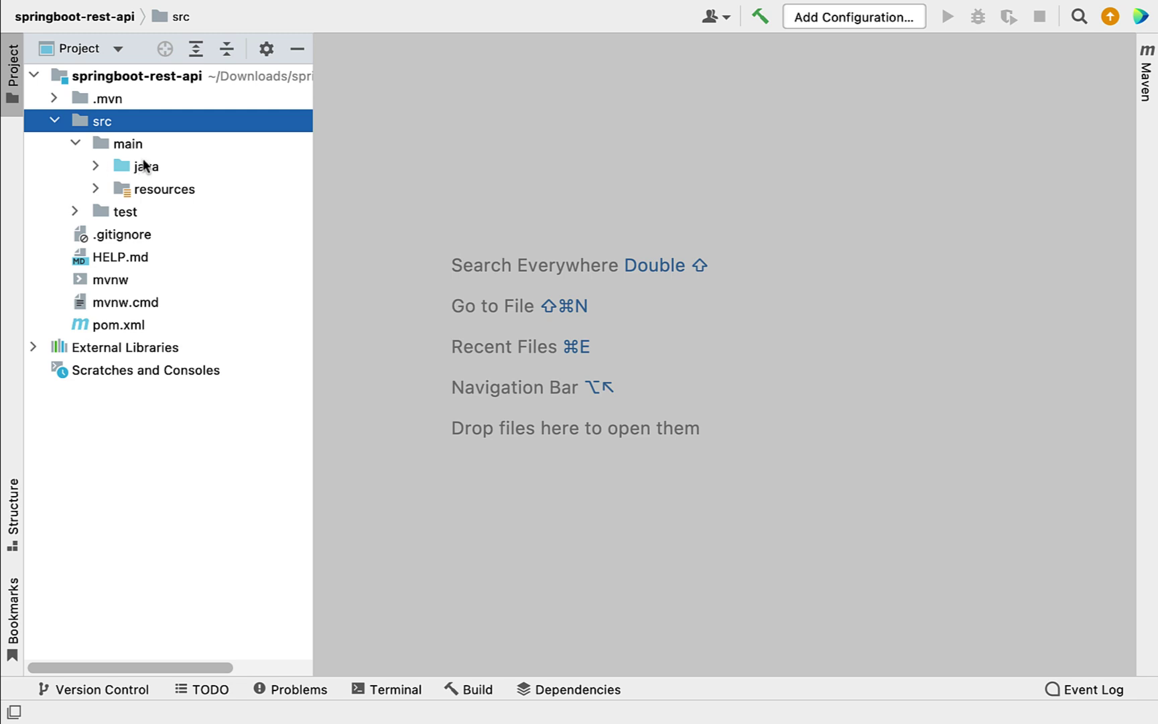
left_click(132, 143)
left_click(143, 168)
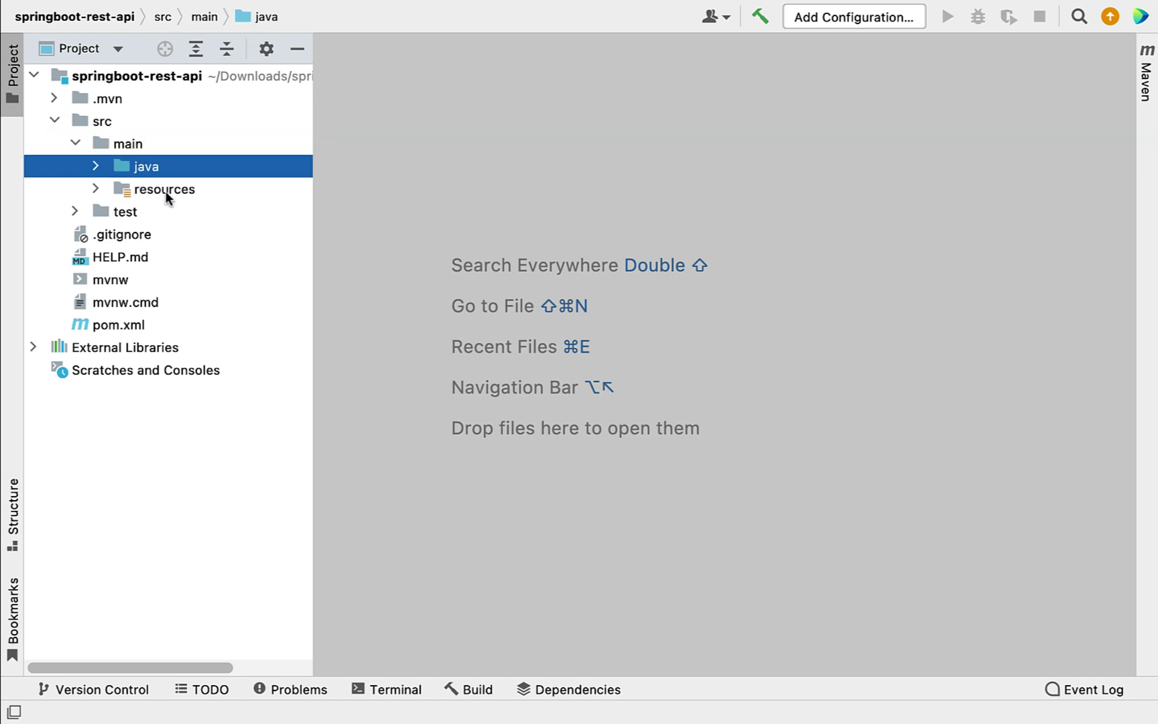
left_click(165, 190)
left_click(149, 170)
left_click(161, 193)
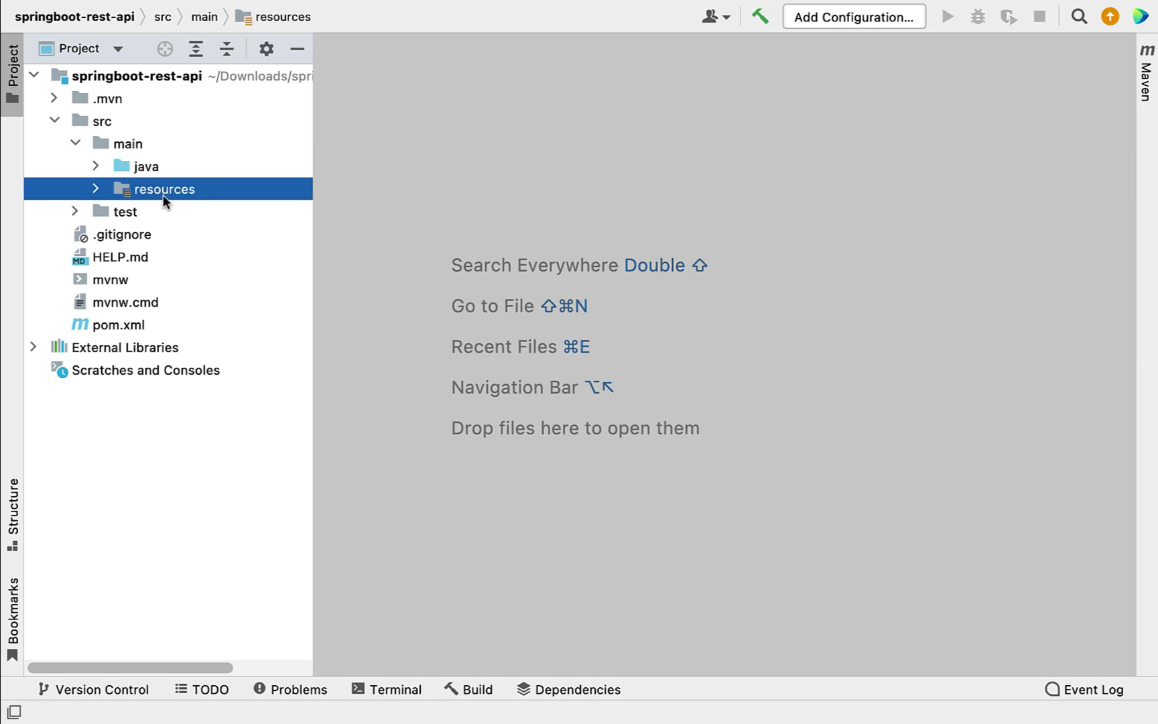
left_click(100, 190)
left_click(170, 213)
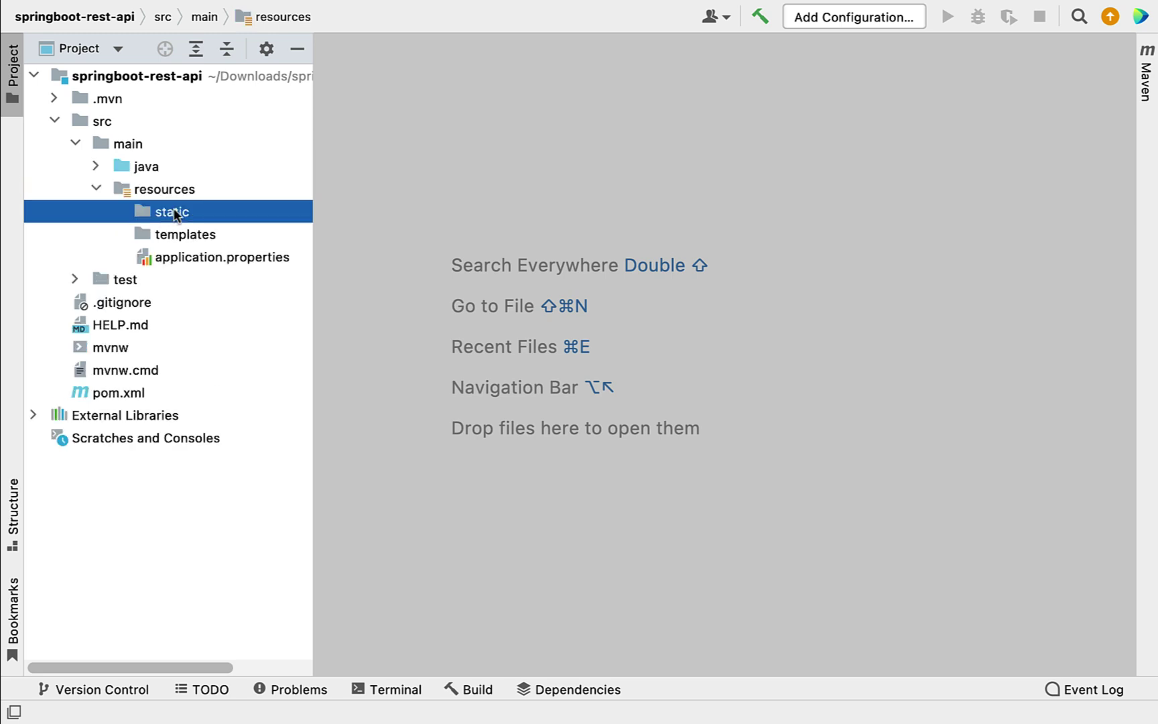
Open the empty application.properties file in the editor
left_click(188, 235)
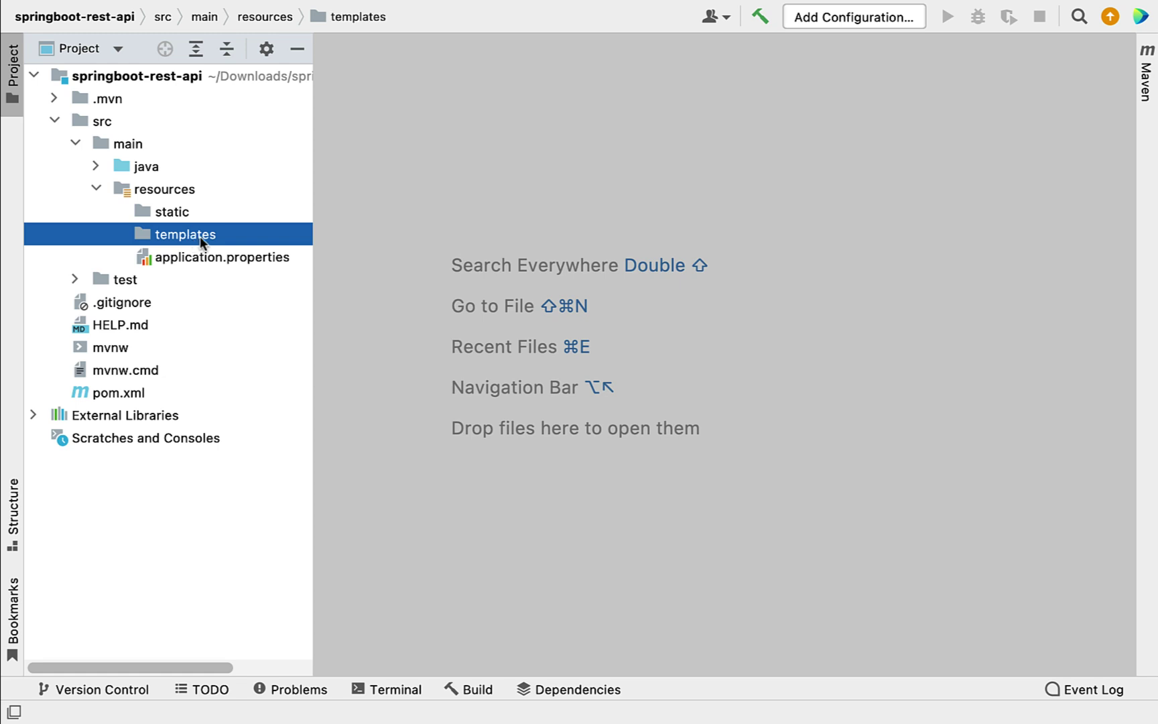
left_click(196, 261)
double_click(195, 260)
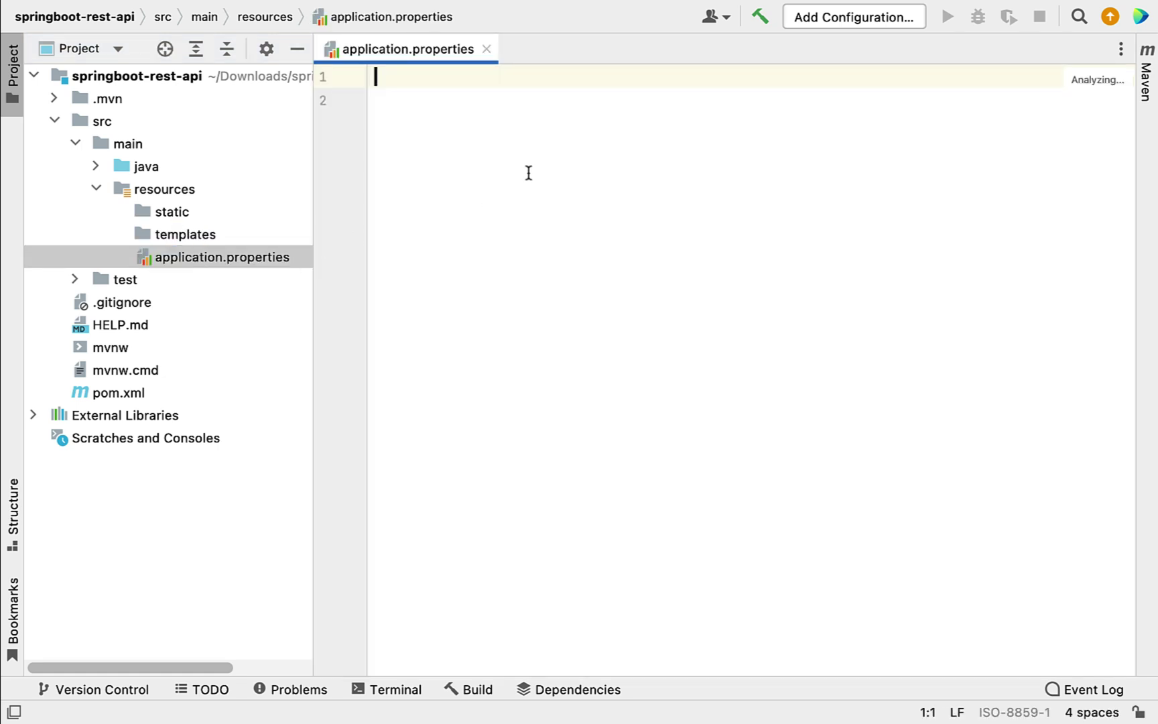
Collapse the main source folder and open the project's pom.xml
left_click(76, 143)
left_click(118, 167)
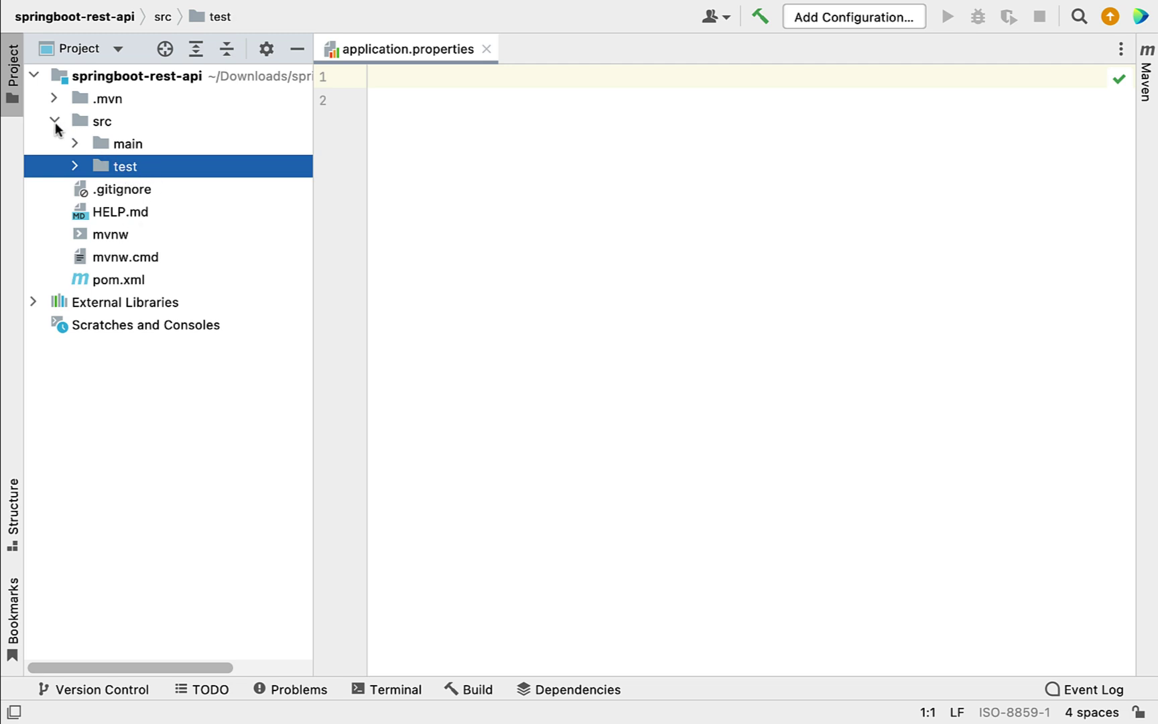
double_click(107, 282)
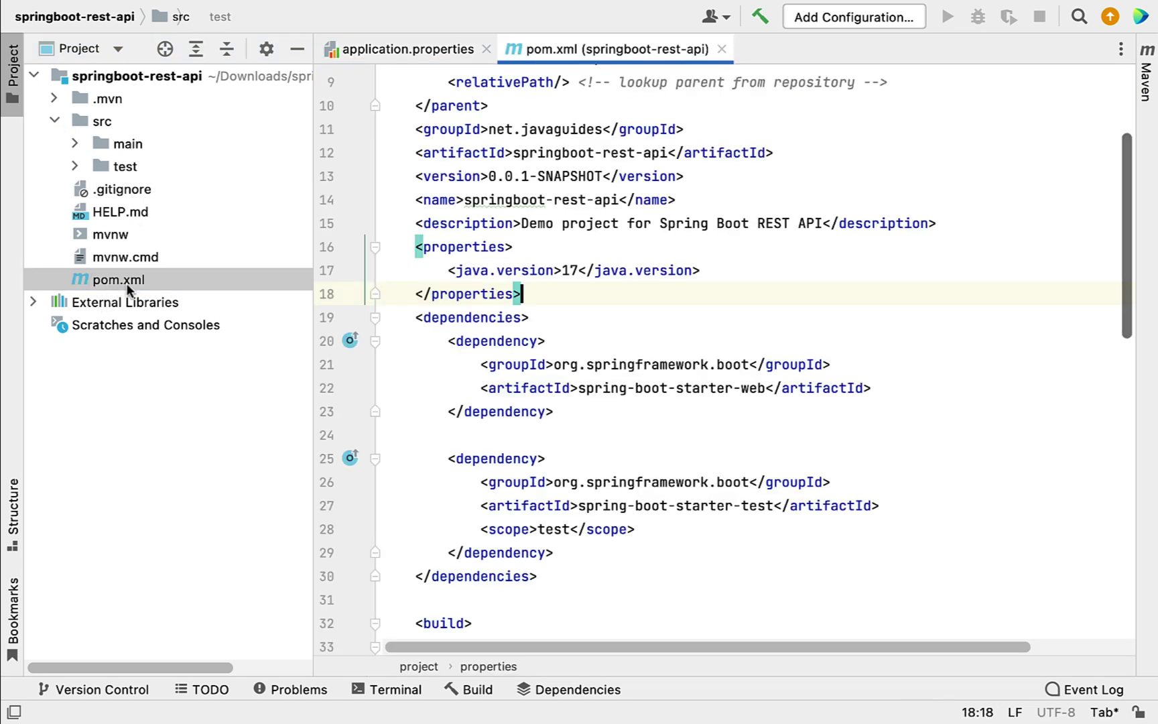
Inspect the spring-boot-starter-web dependency in pom.xml and jump to its 3.0.0-M4 pom
scroll(607, 284, "down", 1)
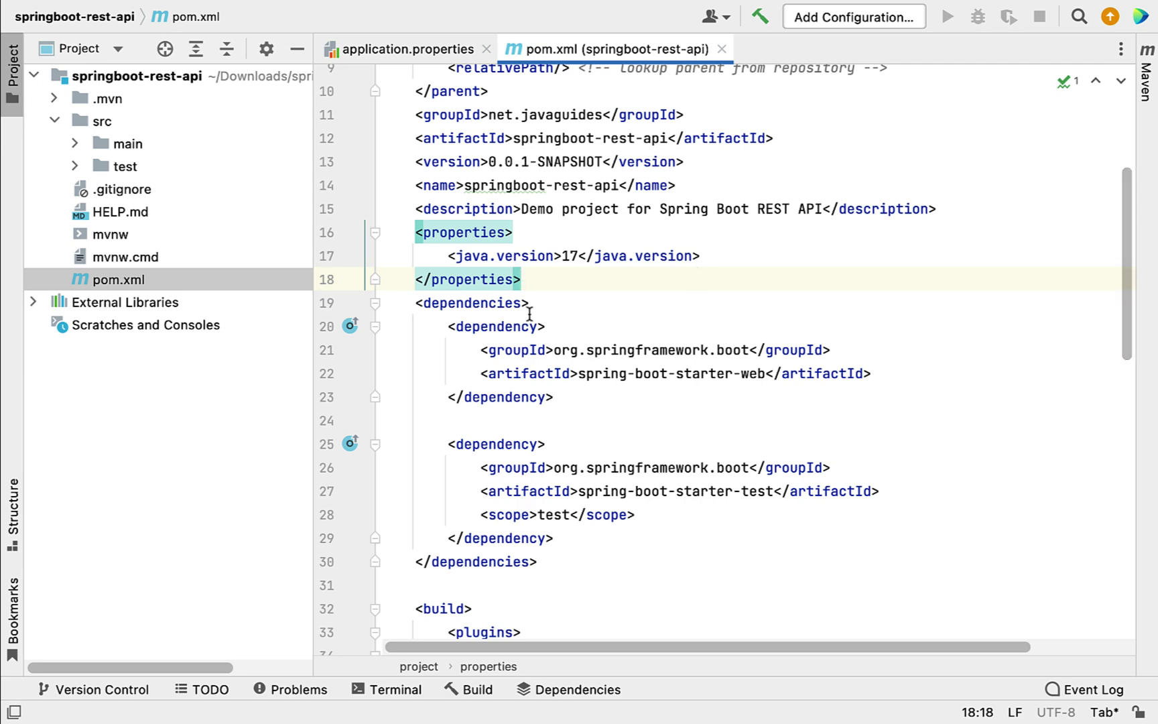
scroll(526, 308, "down", 3)
scroll(682, 241, "up", 1)
left_click(682, 242)
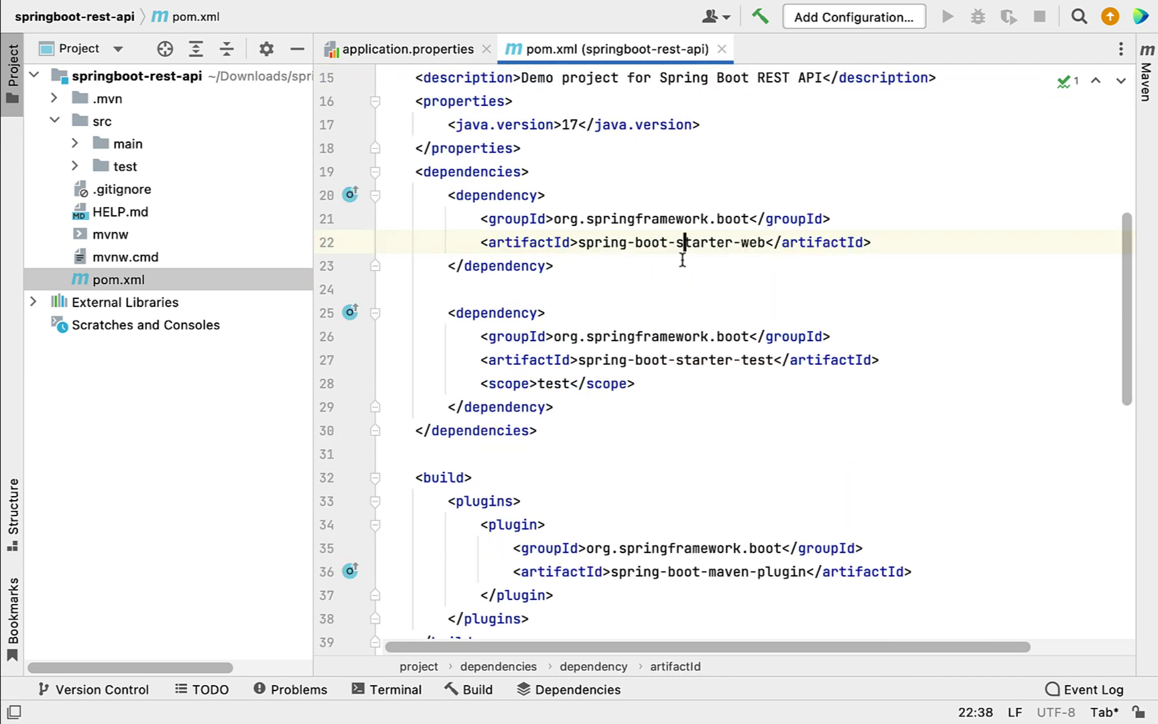
key("alt+Up")
key("alt+Up")
key("alt+Up")
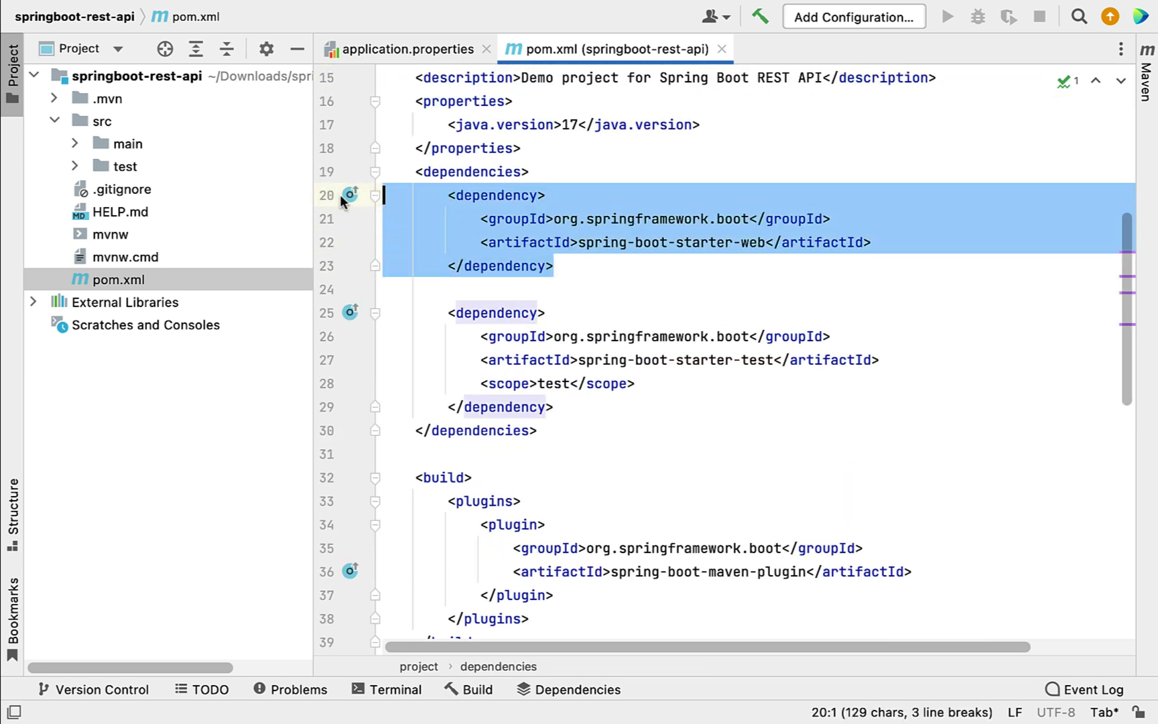
left_click(771, 263)
left_click_drag(578, 242, 766, 243)
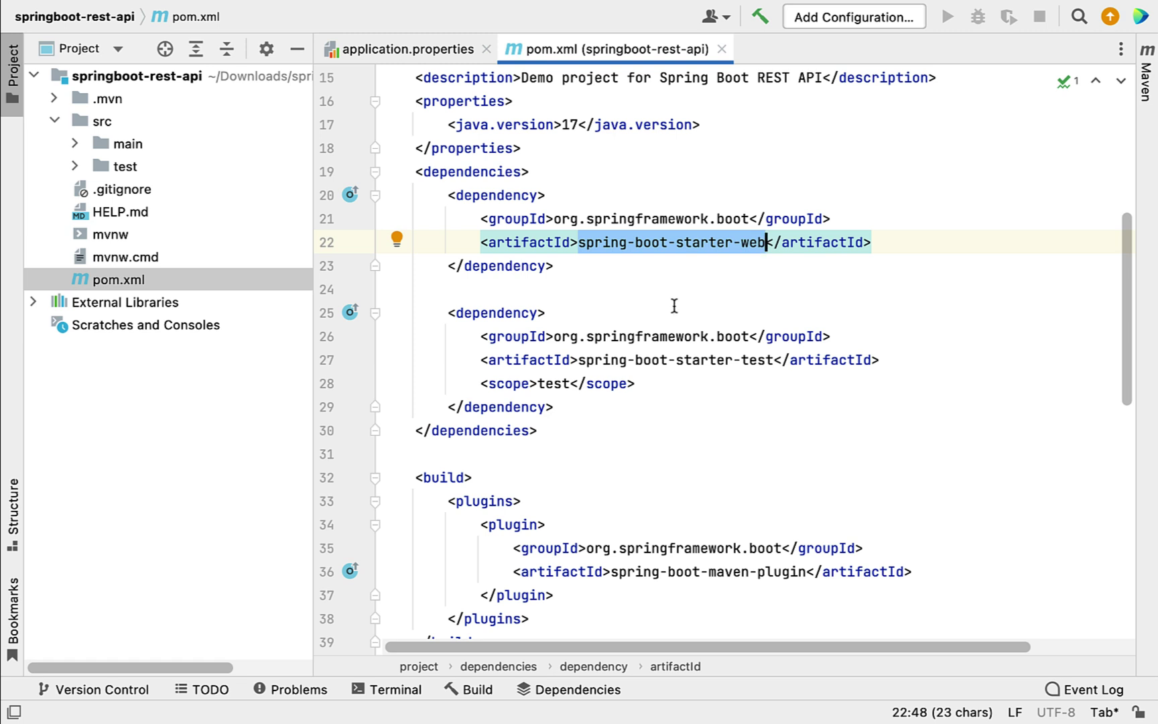
left_click(672, 272)
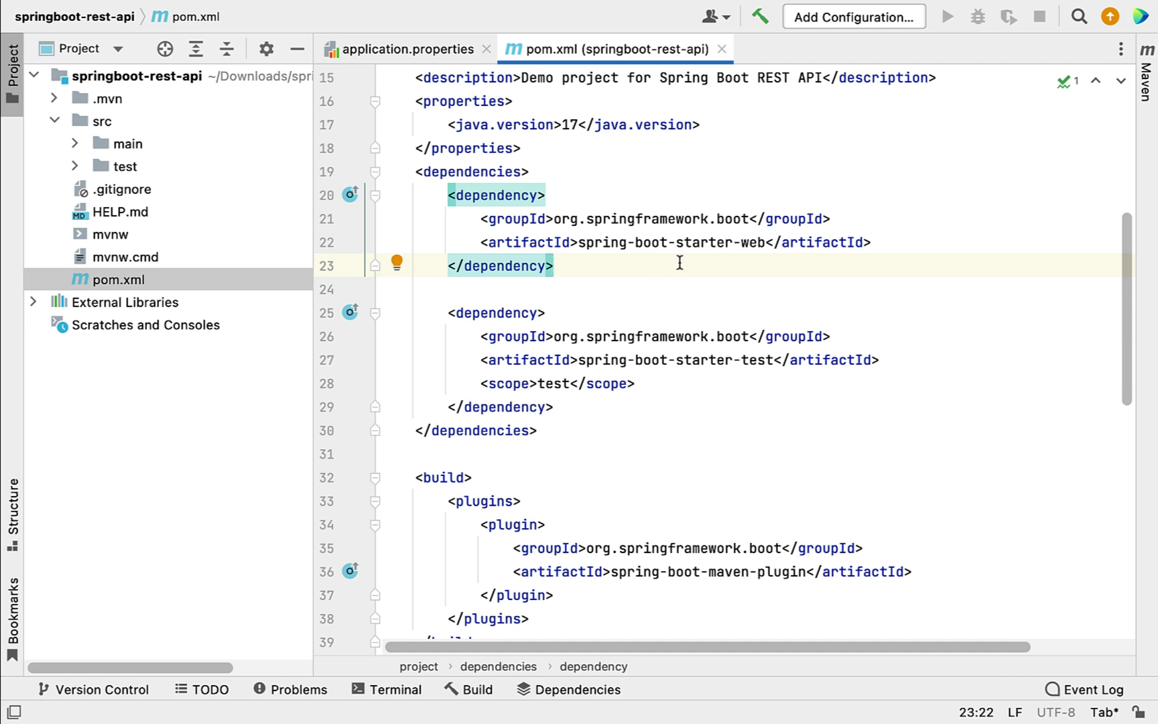
left_click(657, 243, "super")
Scroll the starter-web pom through the json and tomcat dependencies, selecting the tomcat block
scroll(610, 328, "down", 10)
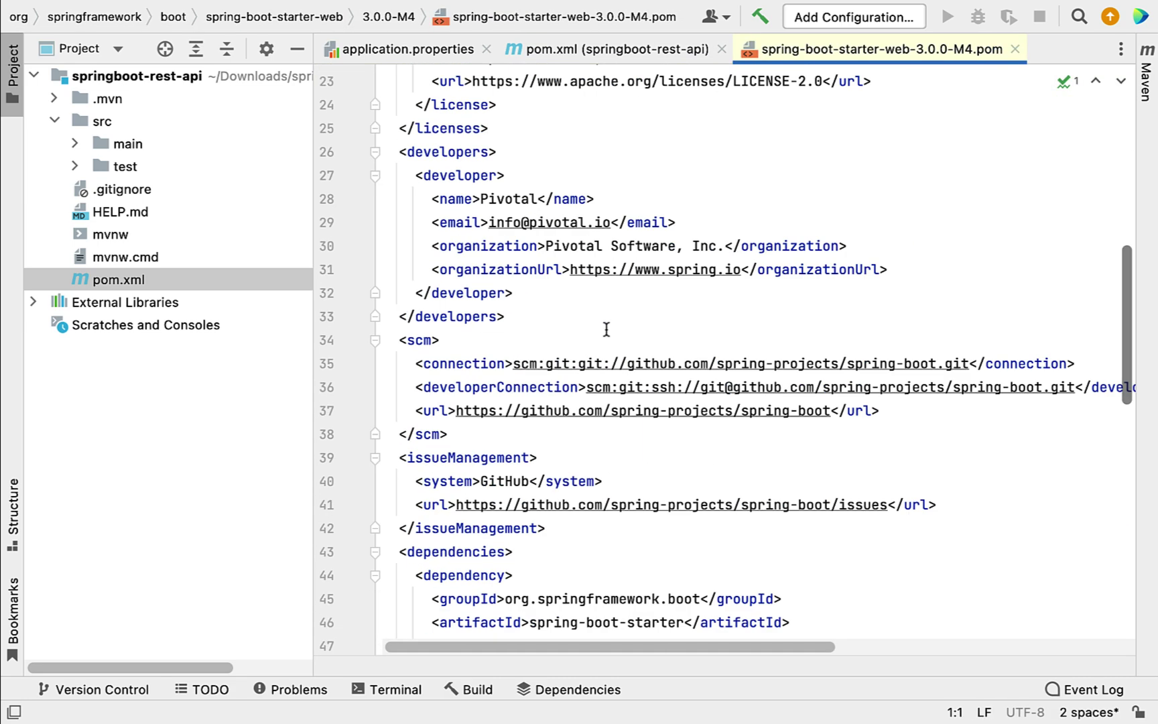
scroll(622, 349, "down", 3)
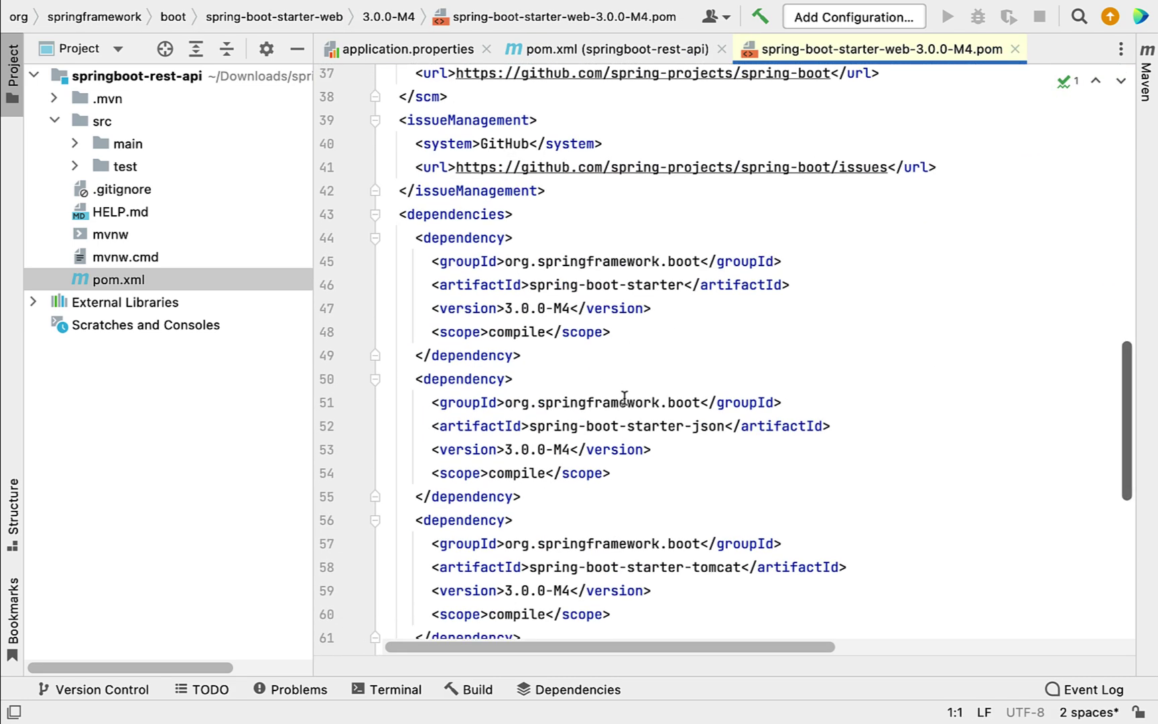
scroll(670, 437, "down", 2)
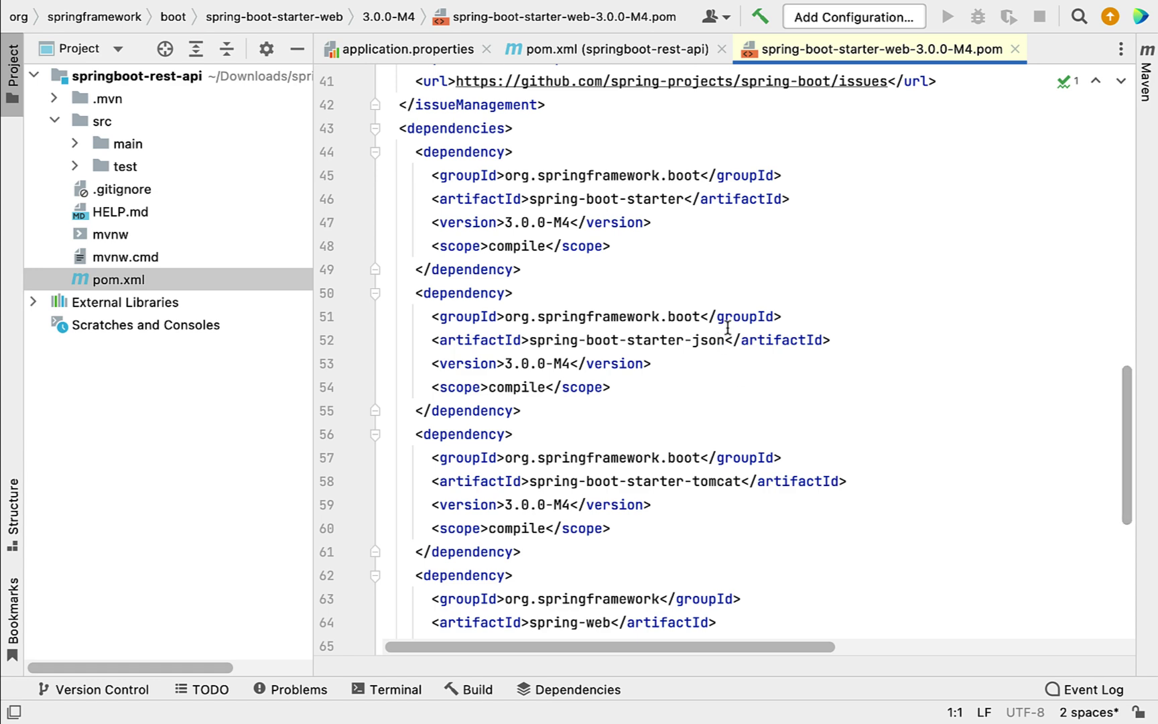
left_click_drag(537, 546, 380, 425)
scroll(730, 335, "down", 3)
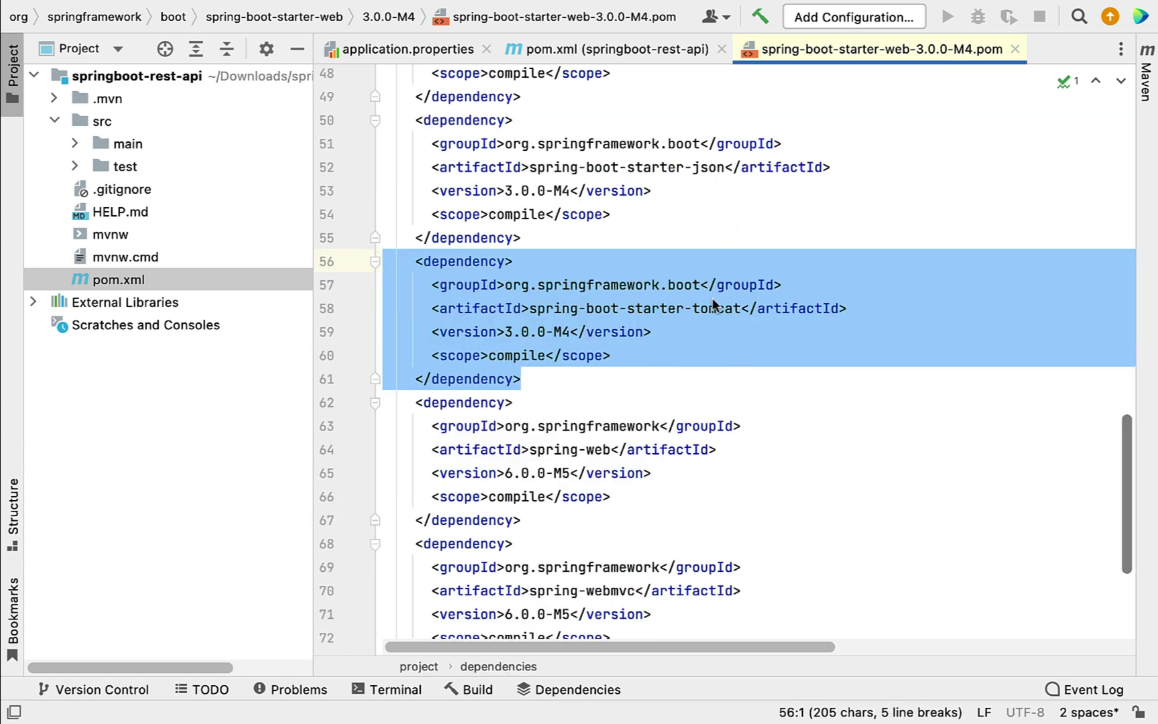
scroll(656, 290, "down", 1)
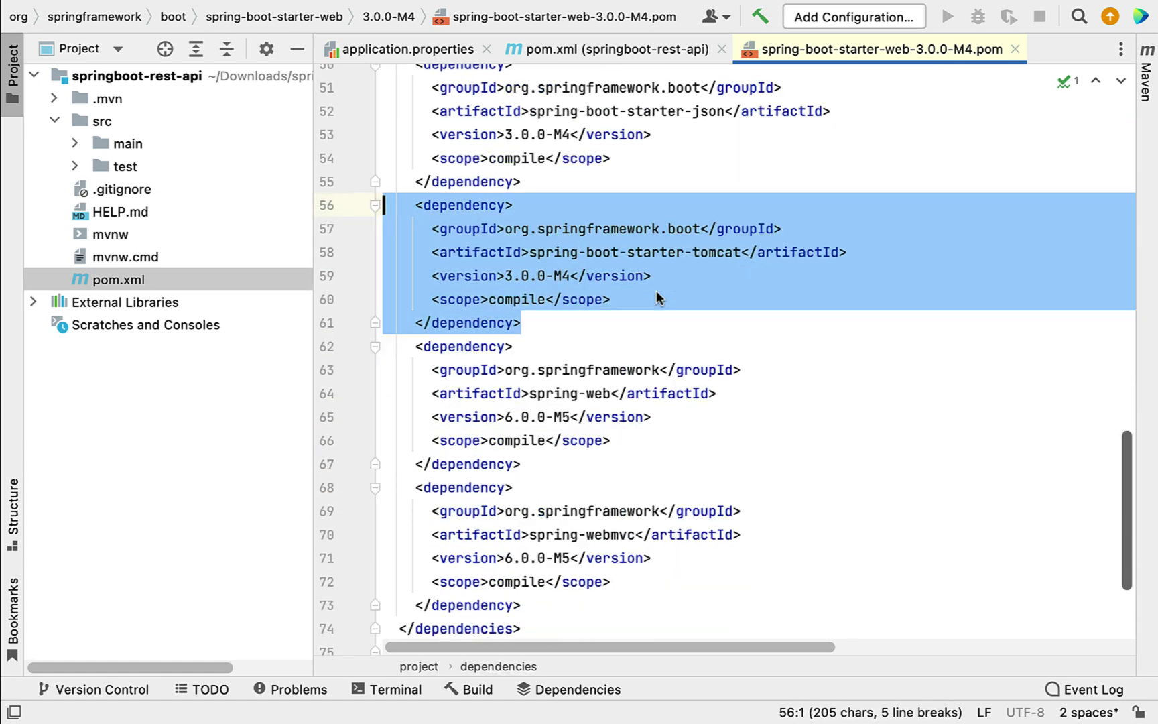
Review spring-web and spring-webmvc, then return to pom.xml and select the starter-web block
double_click(532, 394)
scroll(595, 445, "down", 2)
left_click_drag(529, 484, 651, 485)
scroll(677, 499, "down", 1)
left_click(853, 375)
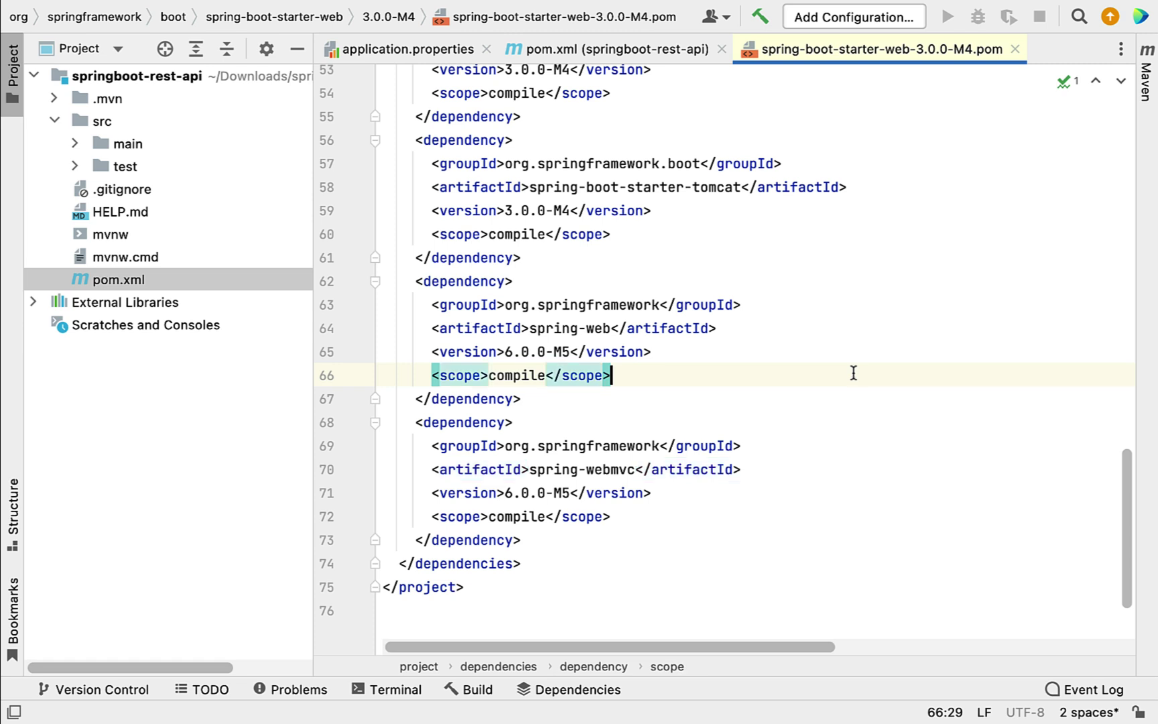
left_click(596, 49)
left_click_drag(550, 266, 360, 197)
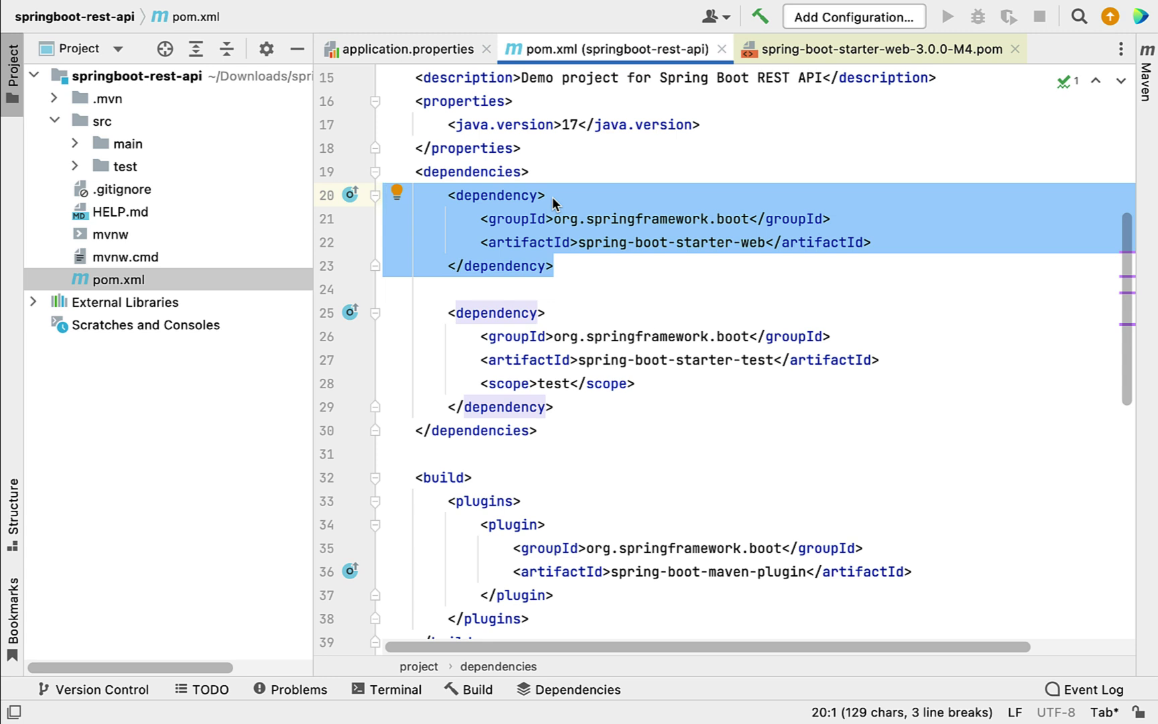
Highlight the spring-boot-starter-web dependency block in pom.xml
left_click(617, 269)
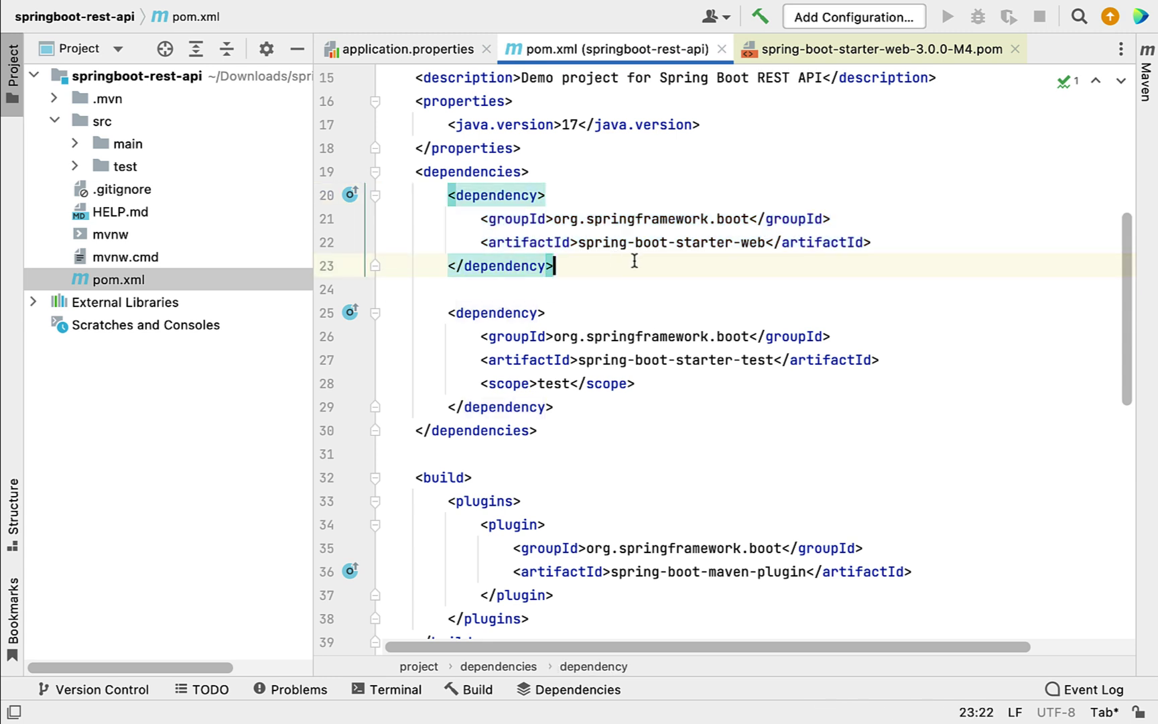
left_click_drag(572, 264, 372, 208)
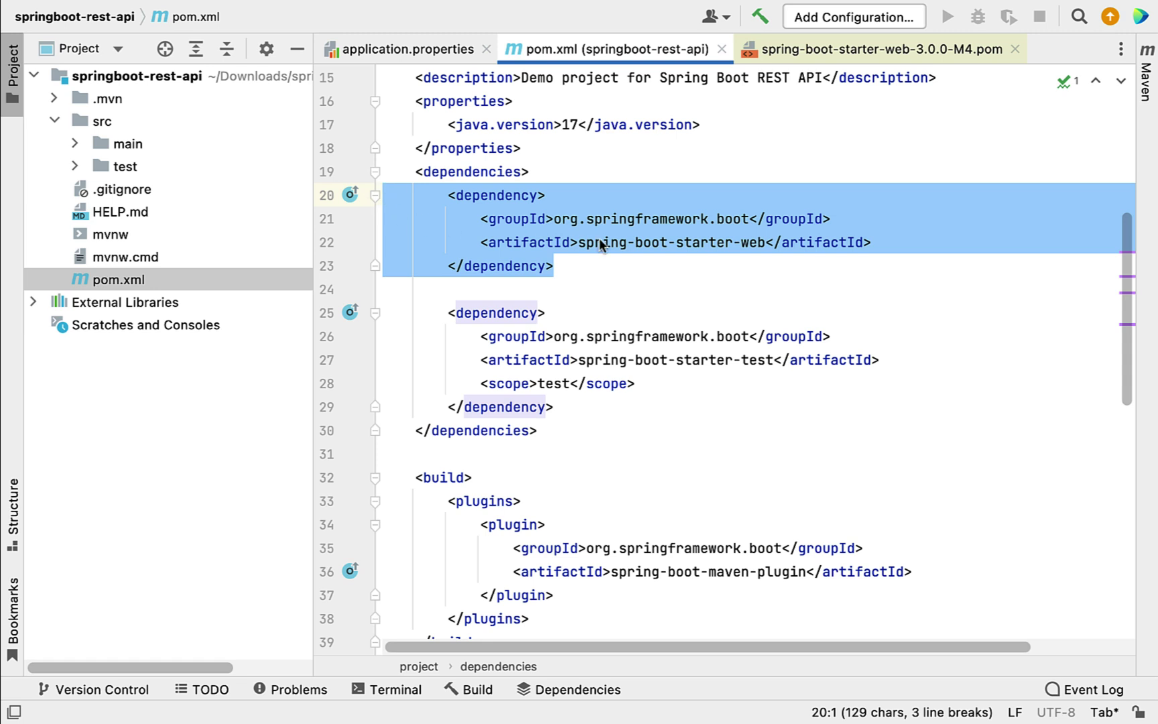
left_click(630, 271)
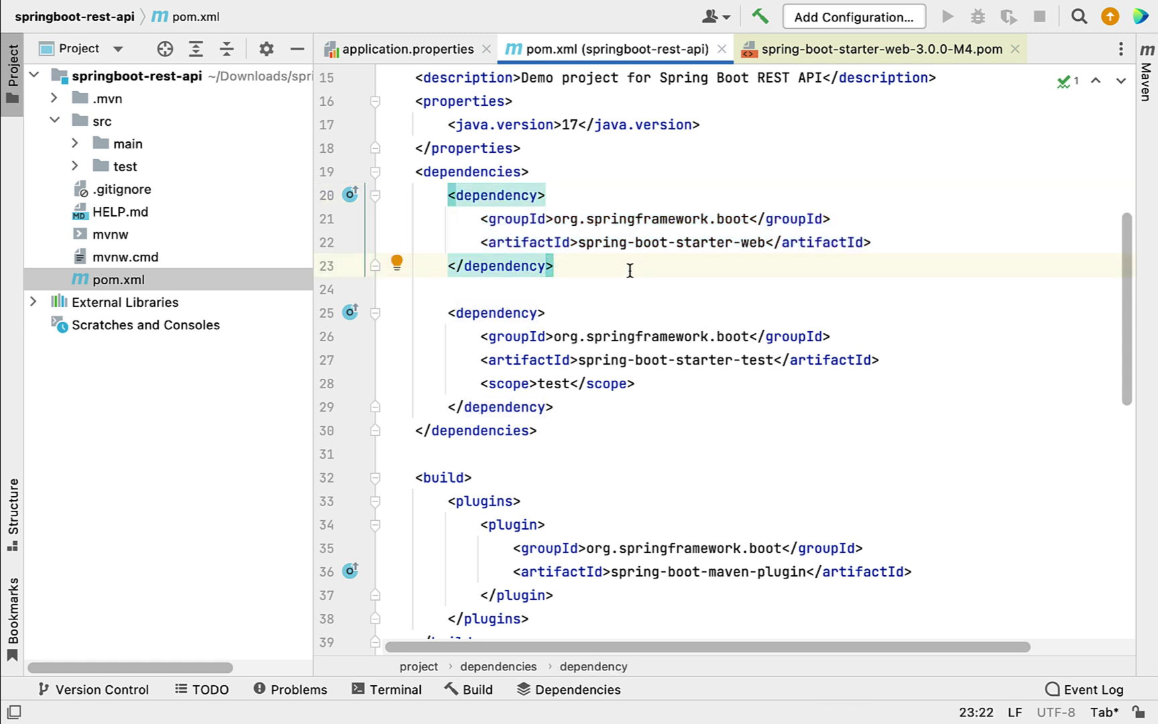
left_click_drag(592, 266, 308, 197)
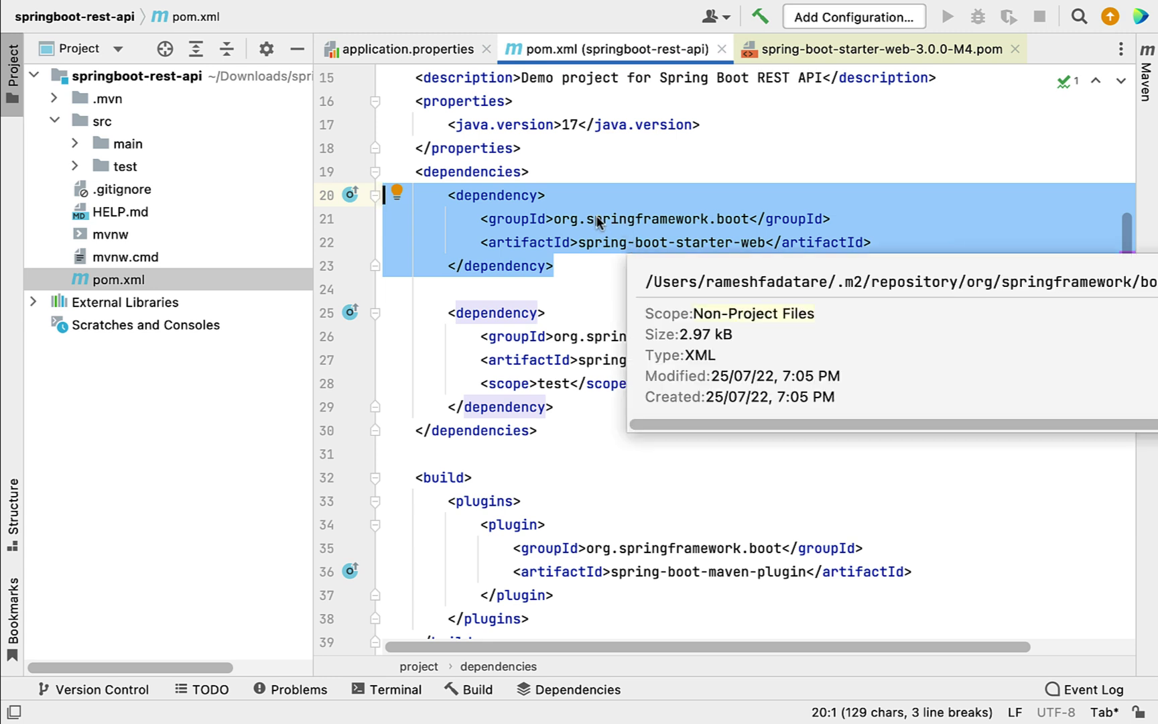
left_click(555, 194)
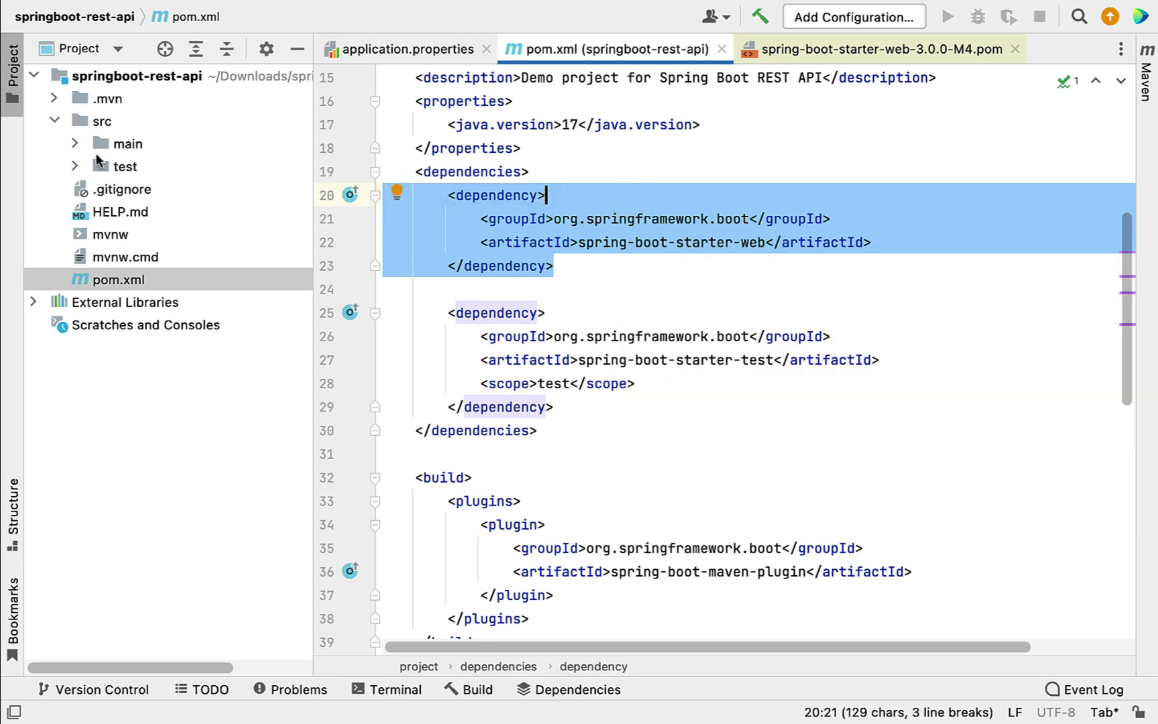
Expand src/main and java in the Project tree and widen the tree panel
left_click(75, 143)
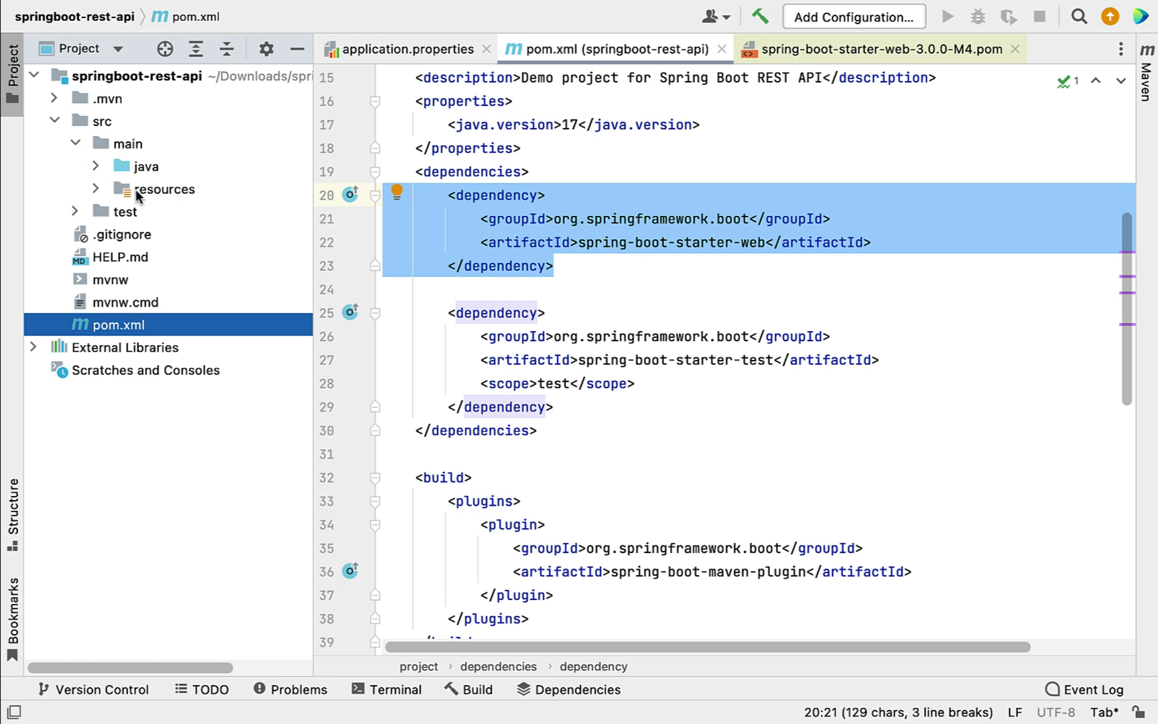
left_click(95, 166)
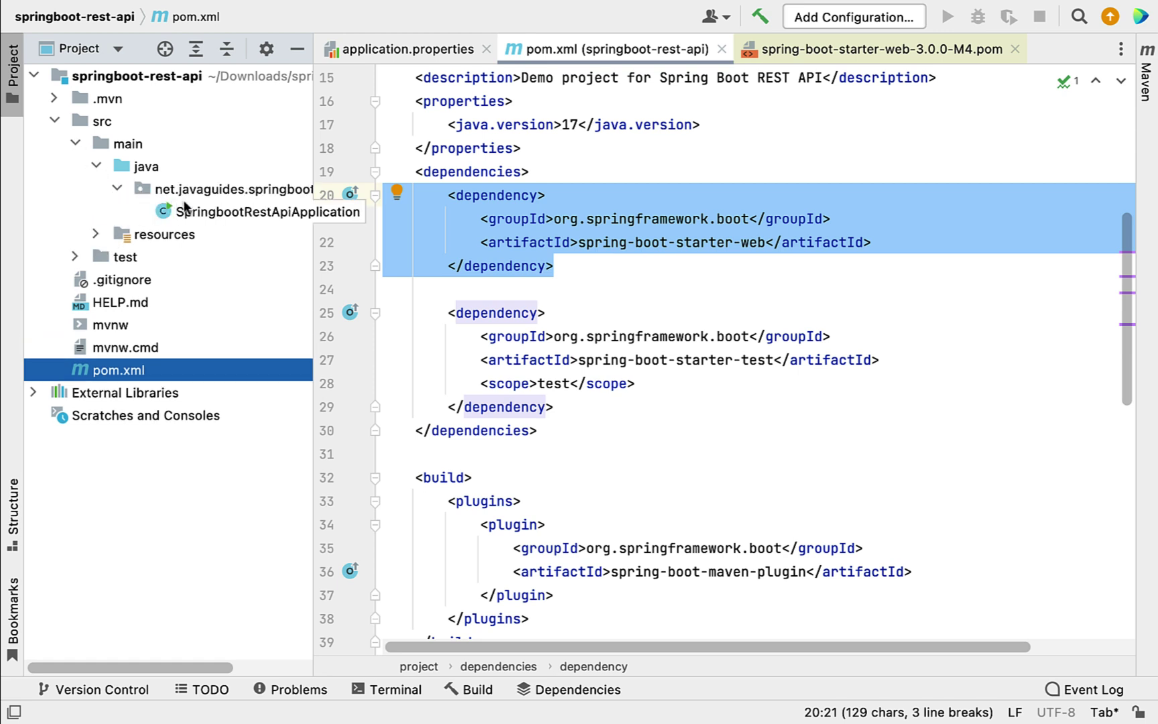
left_click_drag(313, 190, 349, 206)
Open SpringbootRestApiApplication.java and unfold main() to reveal SpringApplication.run(SpringbootRestApiApplication.class, args)
double_click(228, 212)
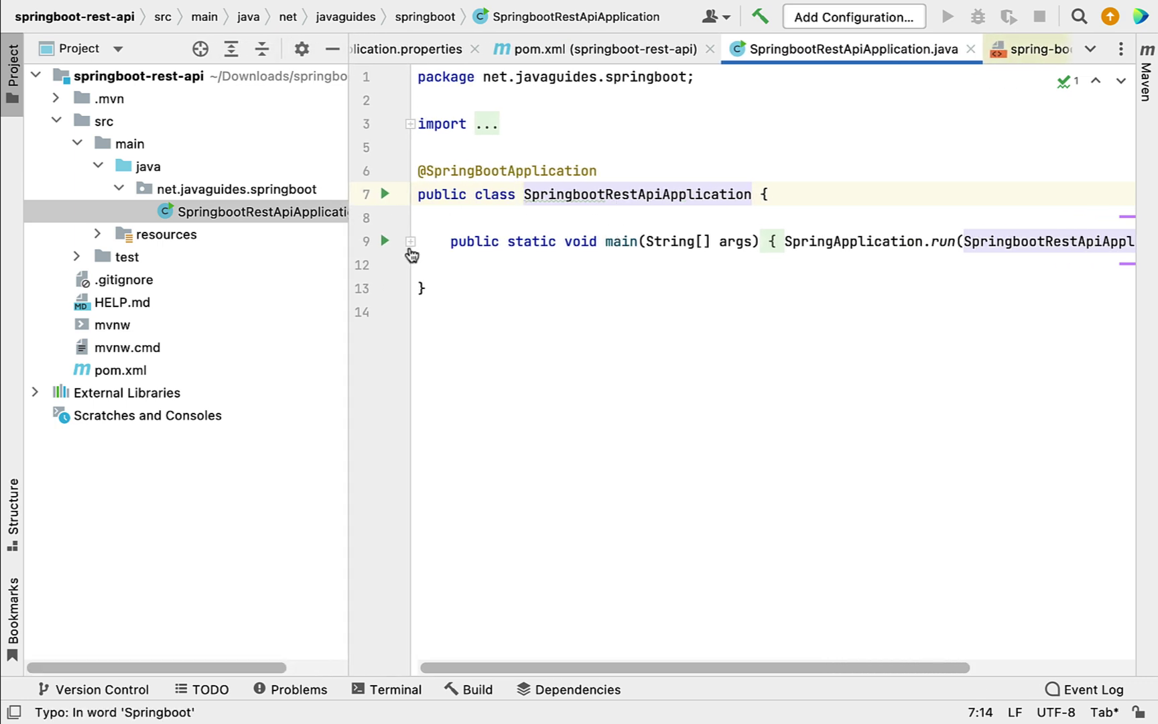
left_click(410, 242)
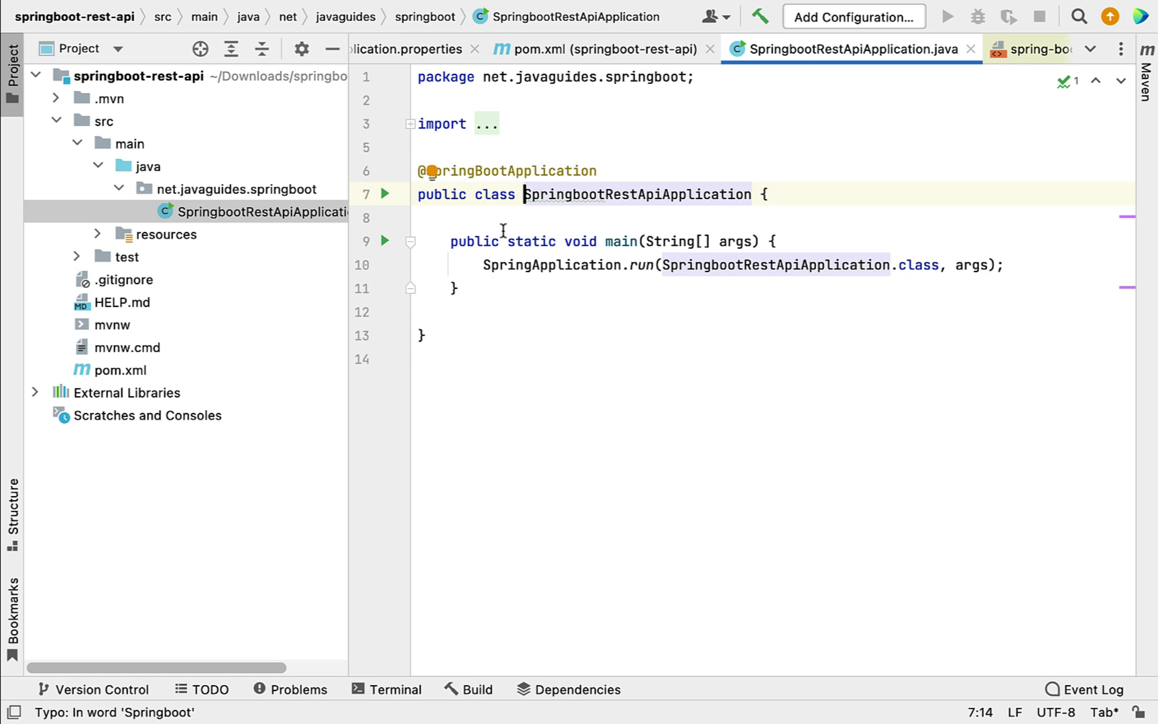
left_click_drag(478, 289, 420, 241)
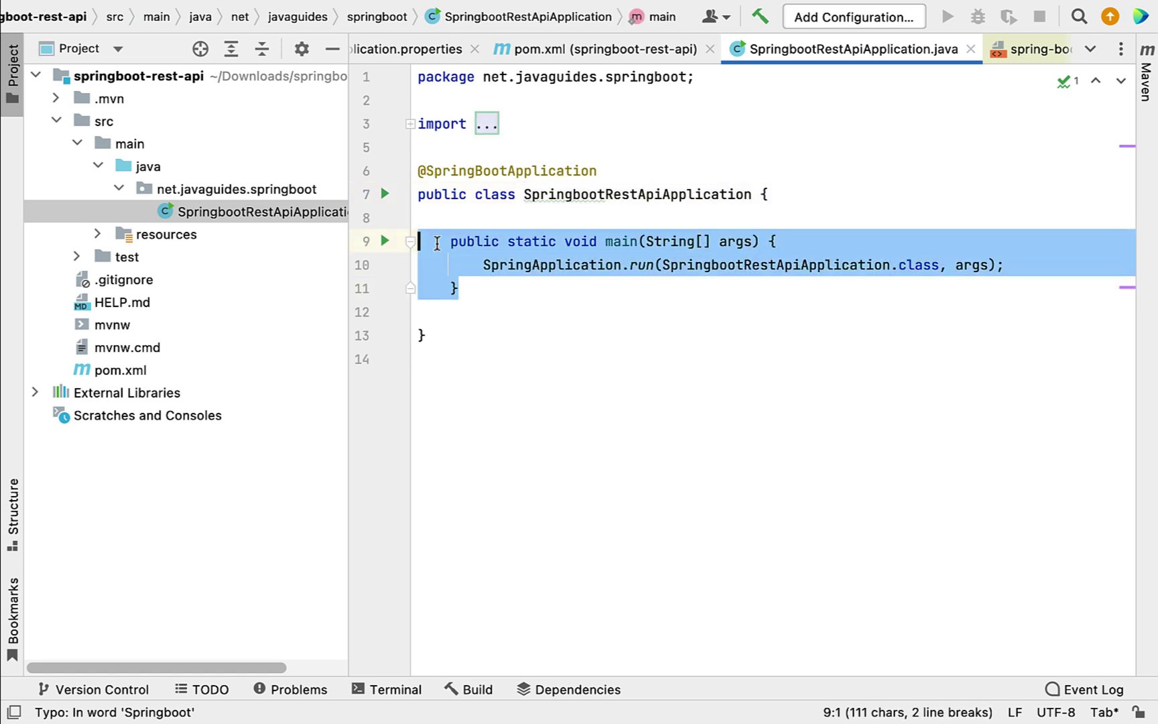
left_click(629, 226)
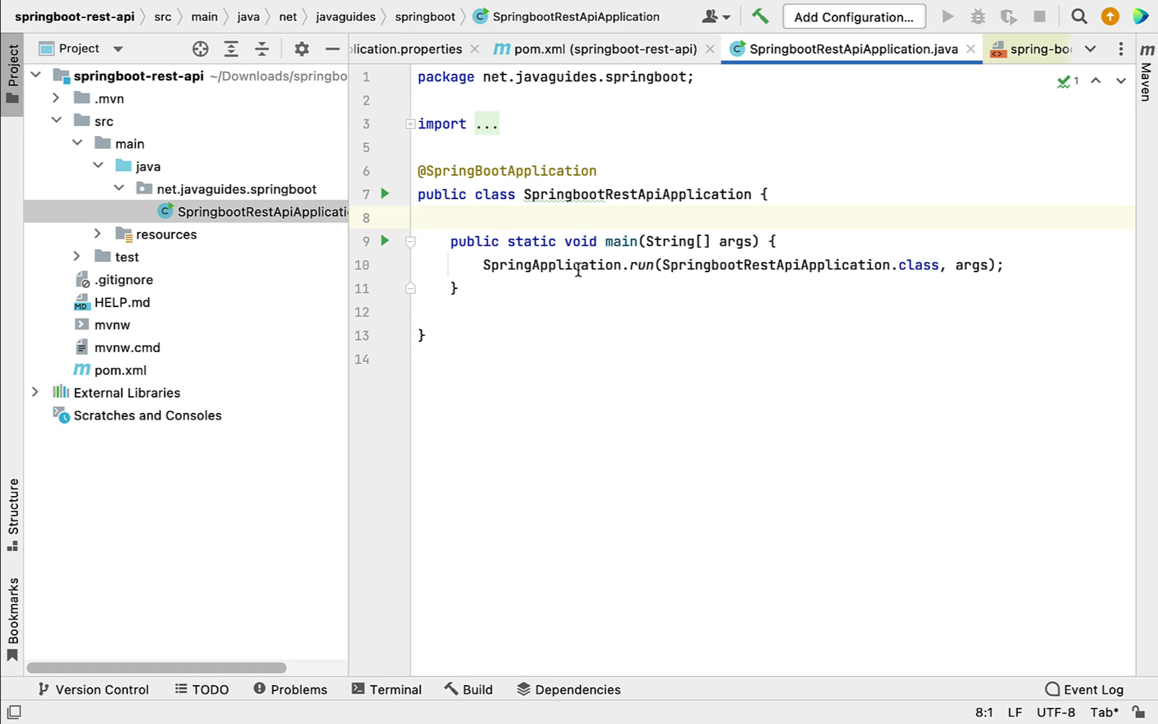
Run SpringbootRestApiApplication main() and enlarge the Run console to read the Tomcat port 8080 log
left_click(385, 194)
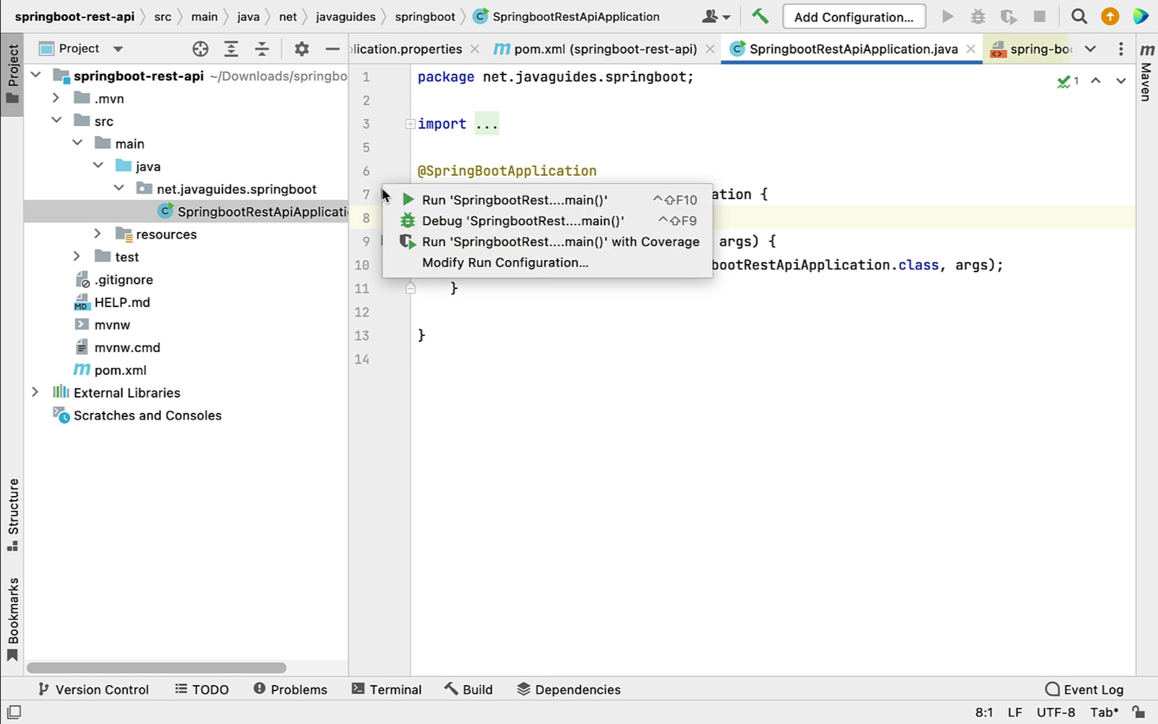
left_click(457, 195)
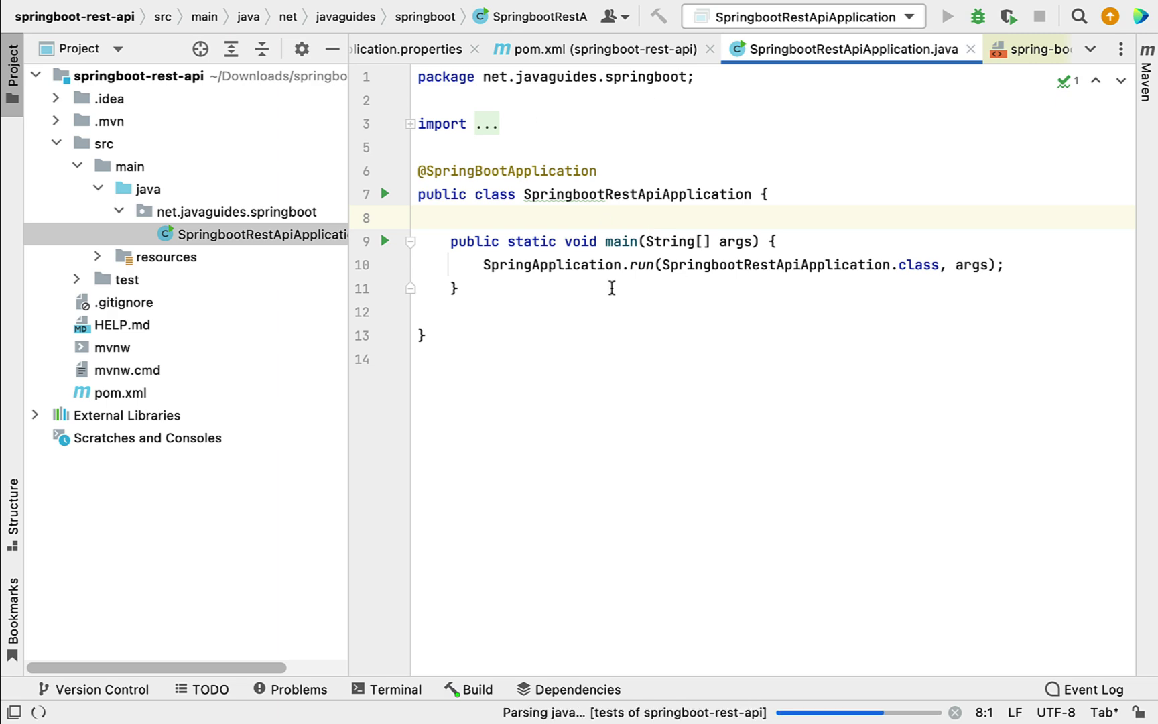
left_click_drag(642, 440, 641, 206)
left_click_drag(413, 667, 585, 703)
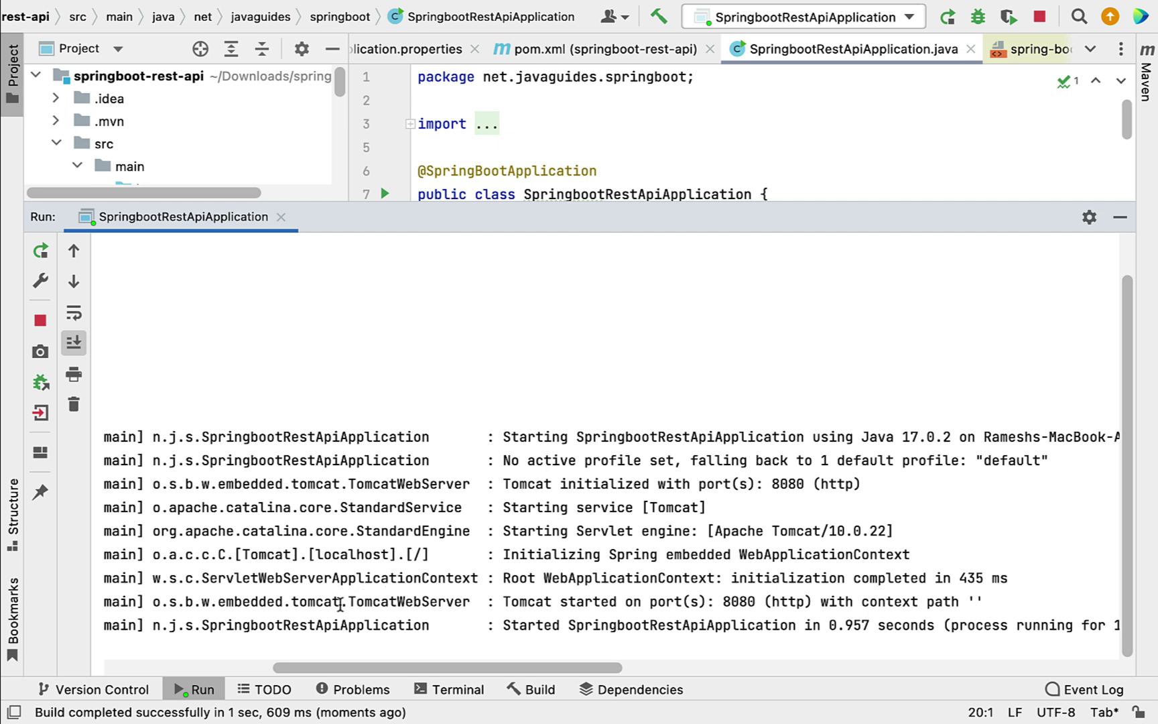